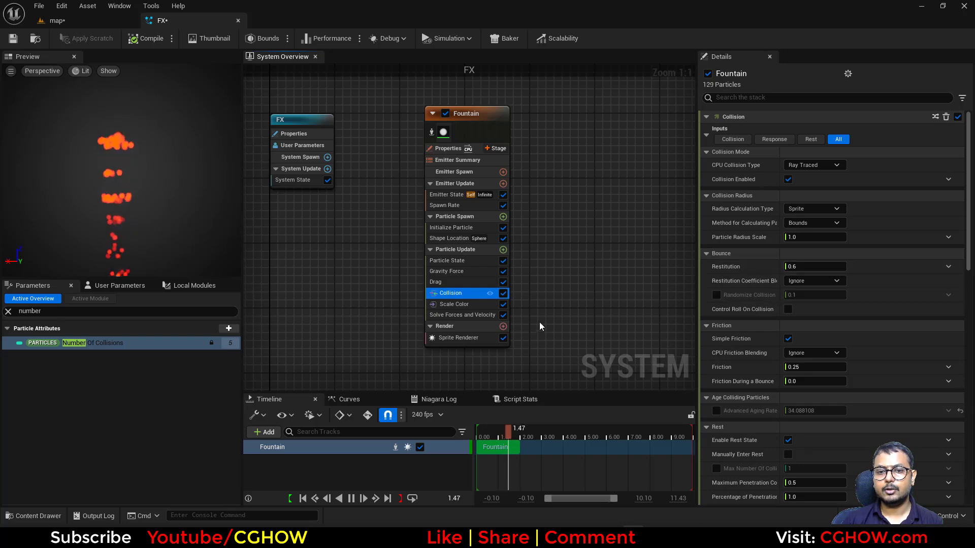
Review the Scale Color module's alpha curve fitted to its full range
{"action": "left_click", "coordinate": [454, 304]}
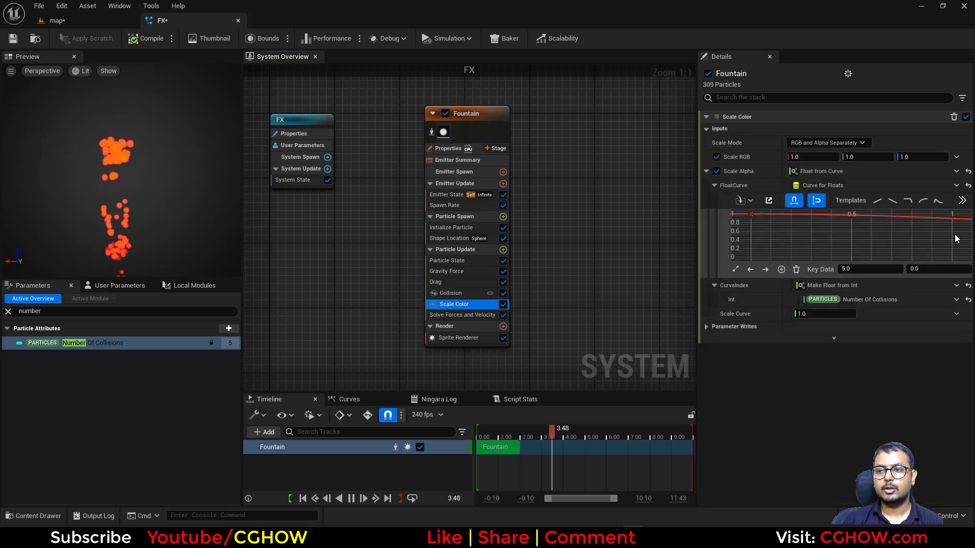
{"action": "left_click", "coordinate": [735, 269]}
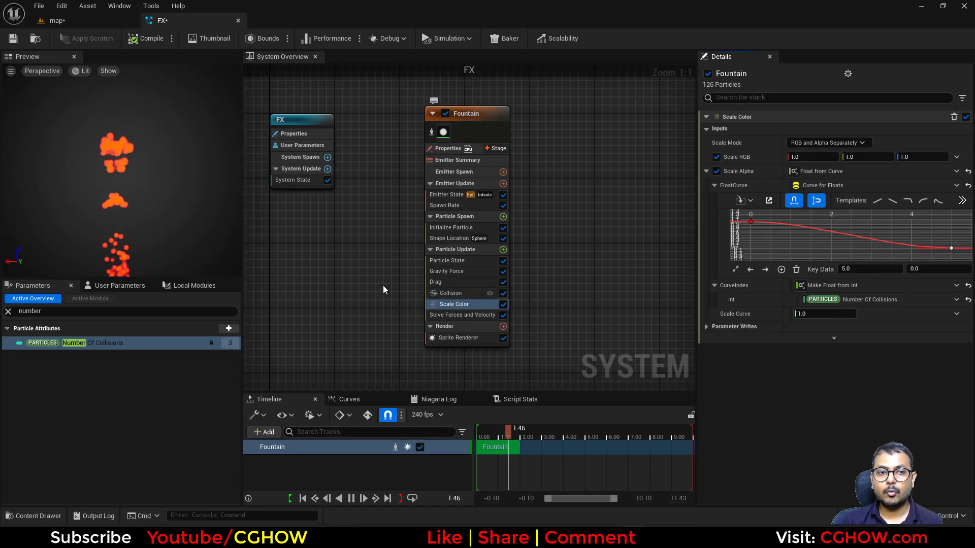
{"action": "right_click_drag", "start_coordinate": [373, 276], "coordinate": [431, 326]}
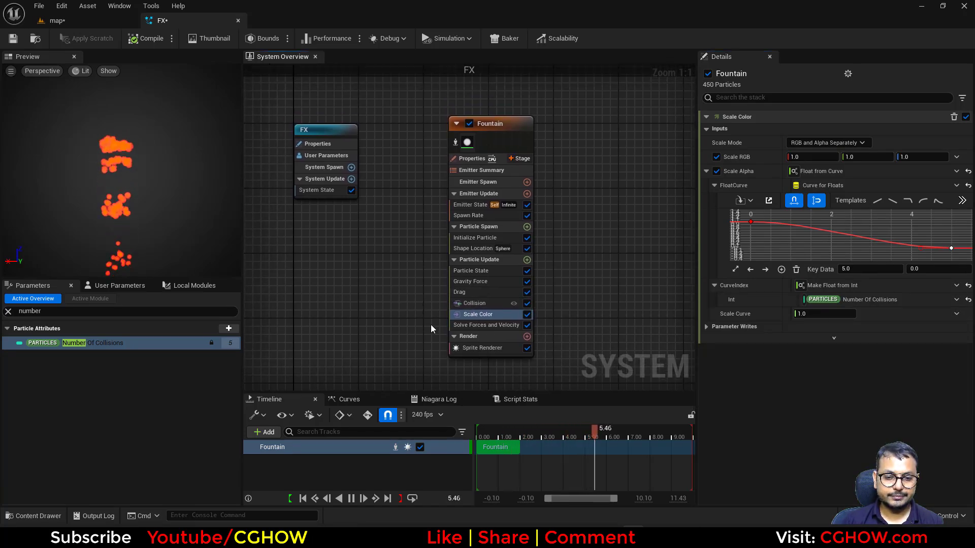
Switch to the web browser, look through the CGHOW YouTube channel's videos for the colour-on-collision tutorial, and return to the Niagara editor
{"action": "key", "text": "alt+Tab"}
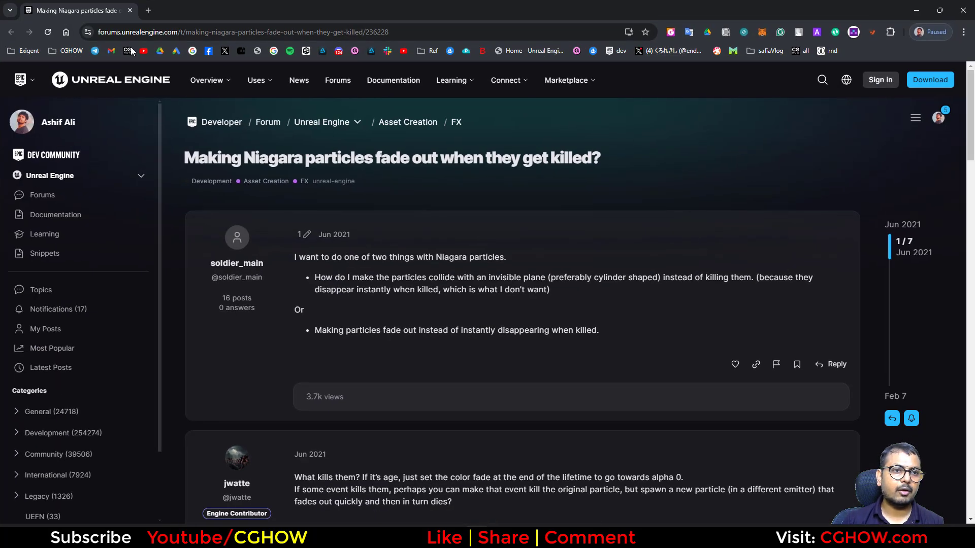
{"action": "left_click", "coordinate": [165, 4]}
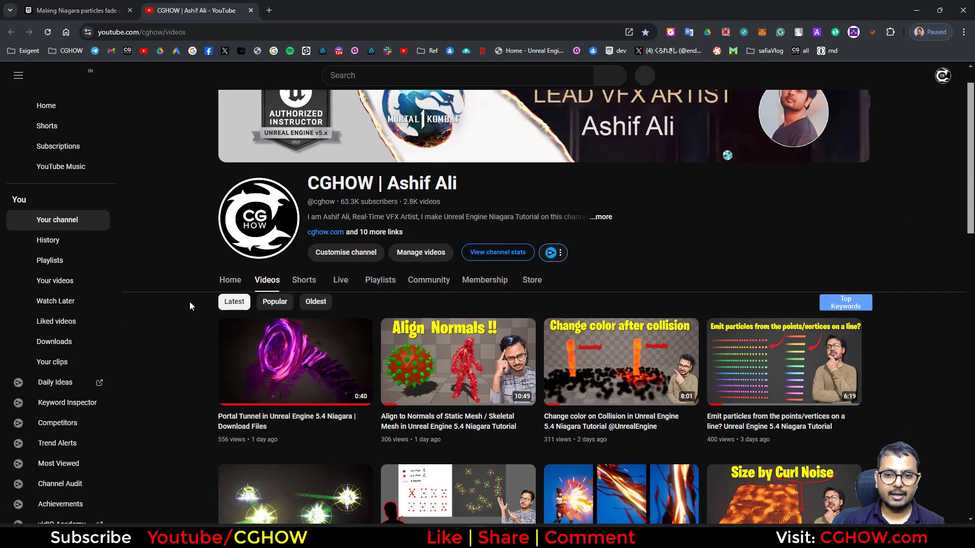
{"action": "scroll", "coordinate": [193, 306], "scroll_direction": "down", "scroll_amount": 4}
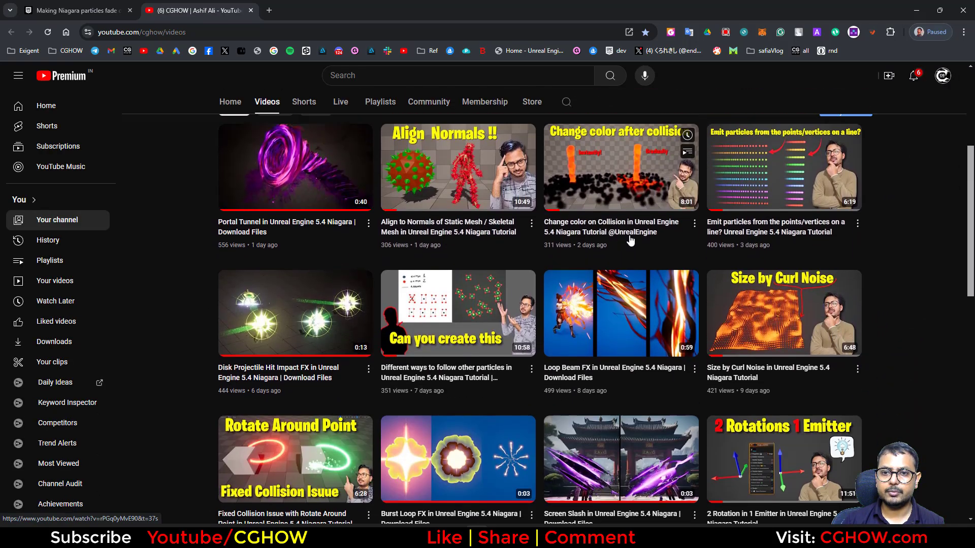
{"action": "scroll", "coordinate": [629, 240], "scroll_direction": "up", "scroll_amount": 3}
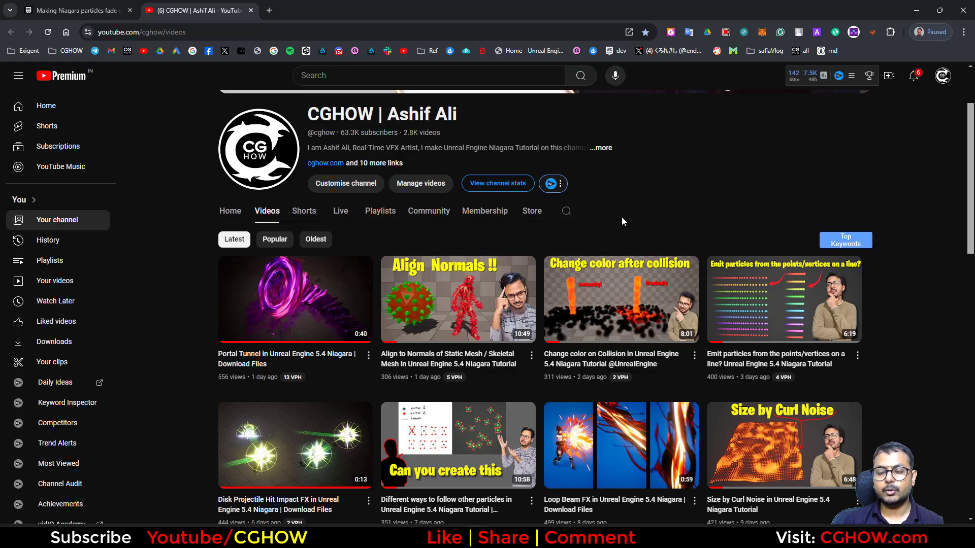
{"action": "left_click", "coordinate": [916, 10]}
{"action": "scroll", "coordinate": [435, 278], "scroll_direction": "up", "scroll_amount": 1}
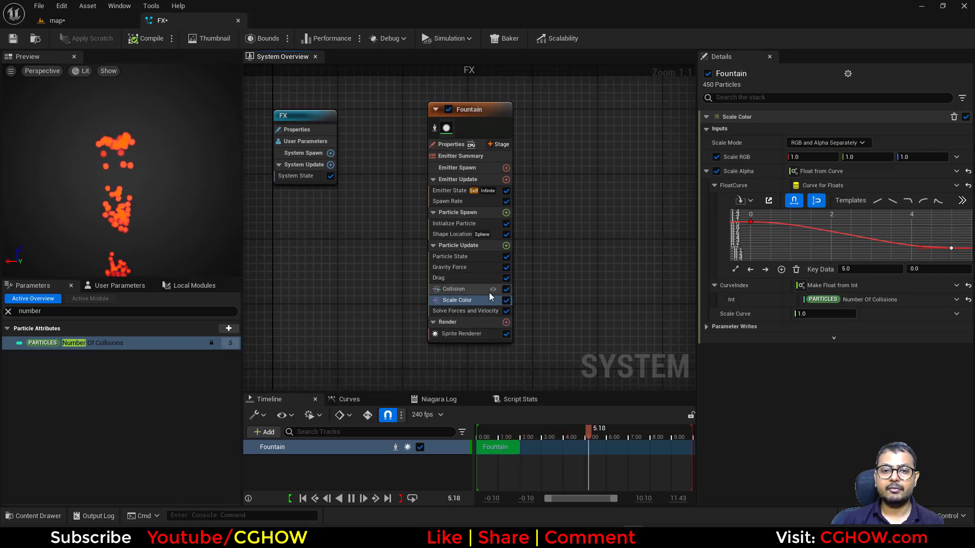
Disable the Scale Color module and add an Increment Over Time module to the Fountain emitter's Particle Update stage
{"action": "right_click_drag", "start_coordinate": [379, 275], "coordinate": [390, 254]}
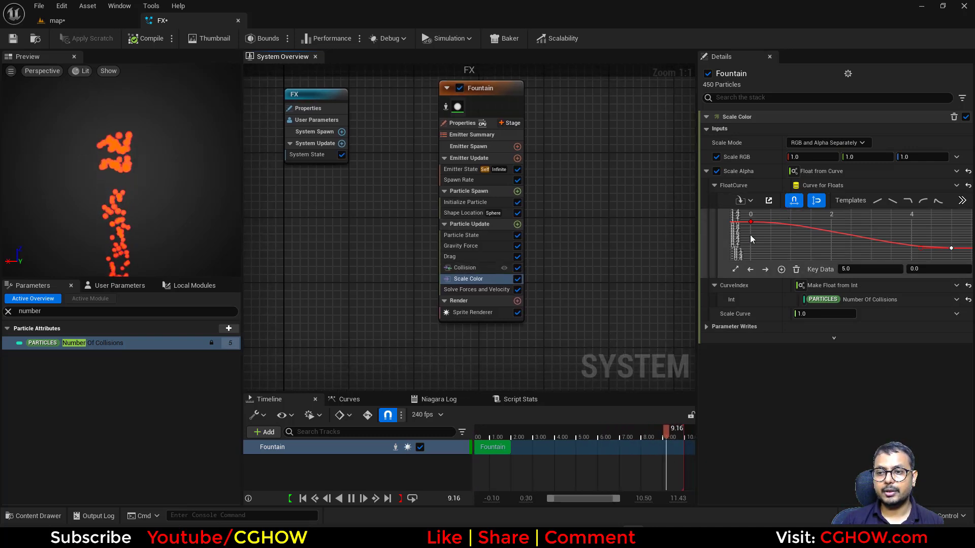
{"action": "left_click", "coordinate": [518, 279]}
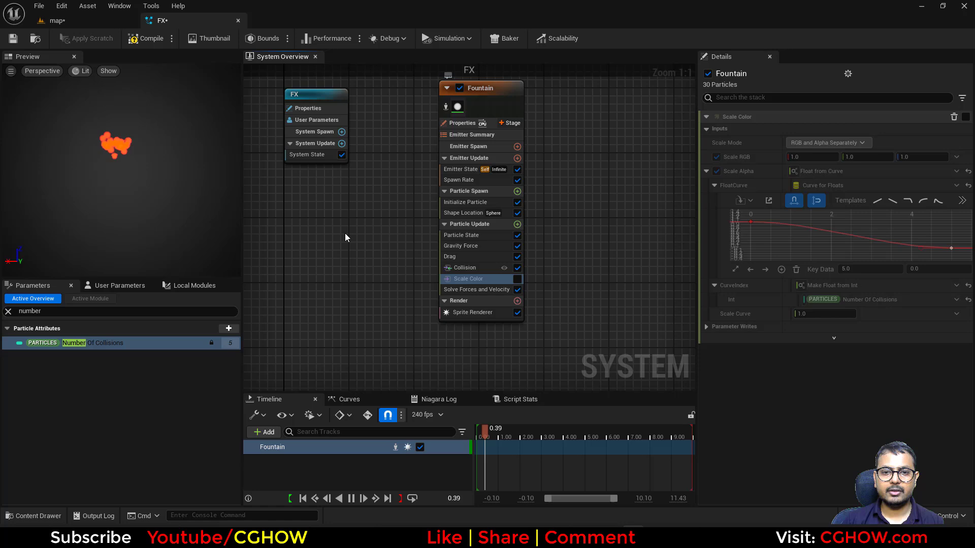
{"action": "left_click", "coordinate": [517, 224]}
{"action": "type", "text": "over"}
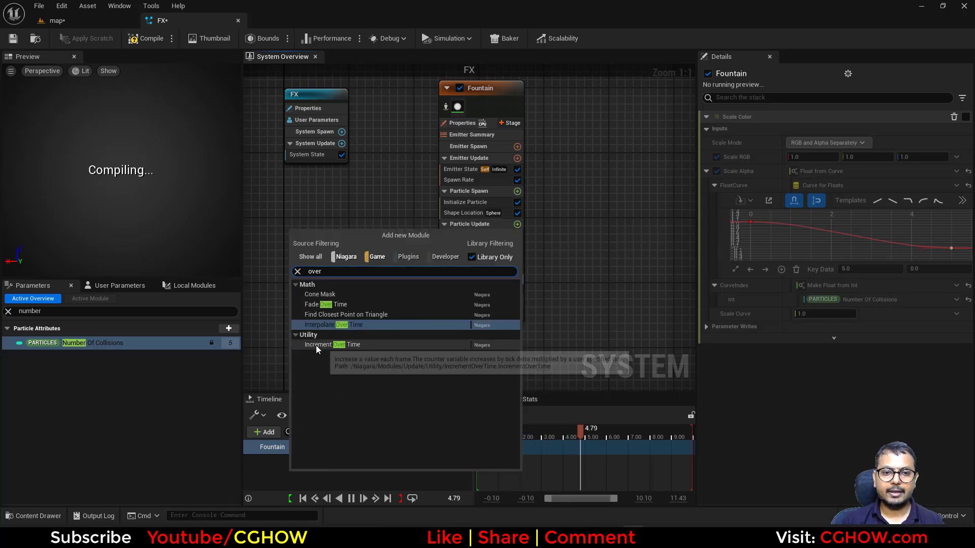
{"action": "left_click", "coordinate": [316, 345]}
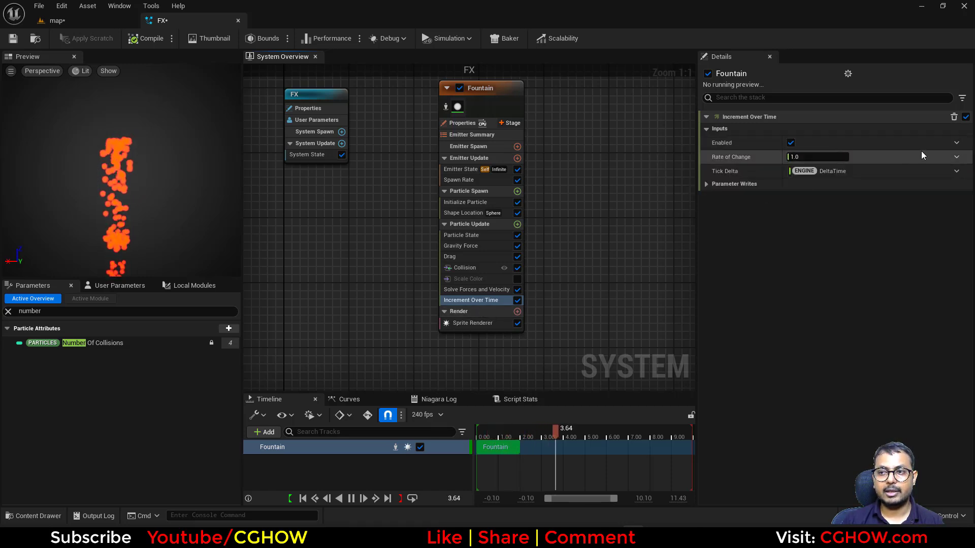
Link the Increment Over Time module's Enabled input to Particles HasCollided
{"action": "left_click", "coordinate": [956, 156]}
{"action": "type", "text": "has"}
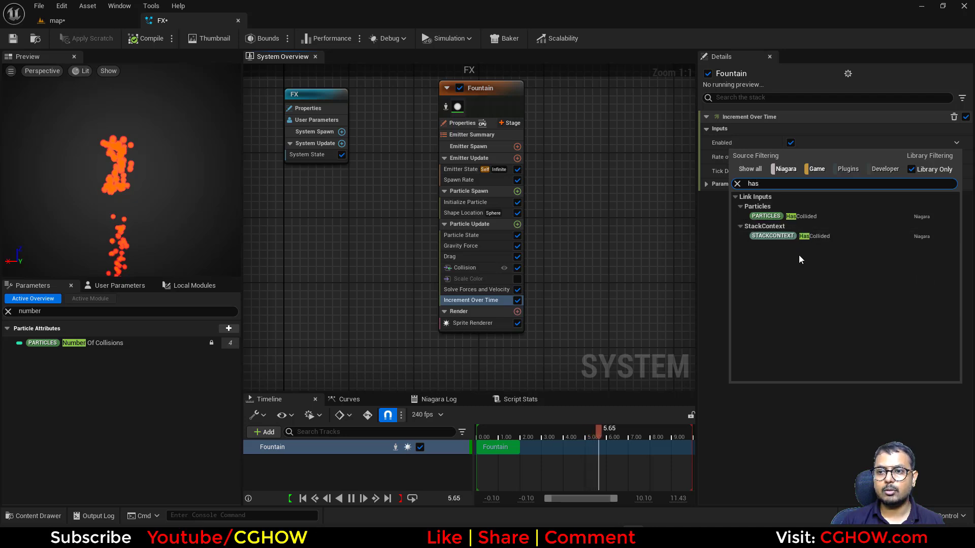
{"action": "left_click", "coordinate": [801, 216]}
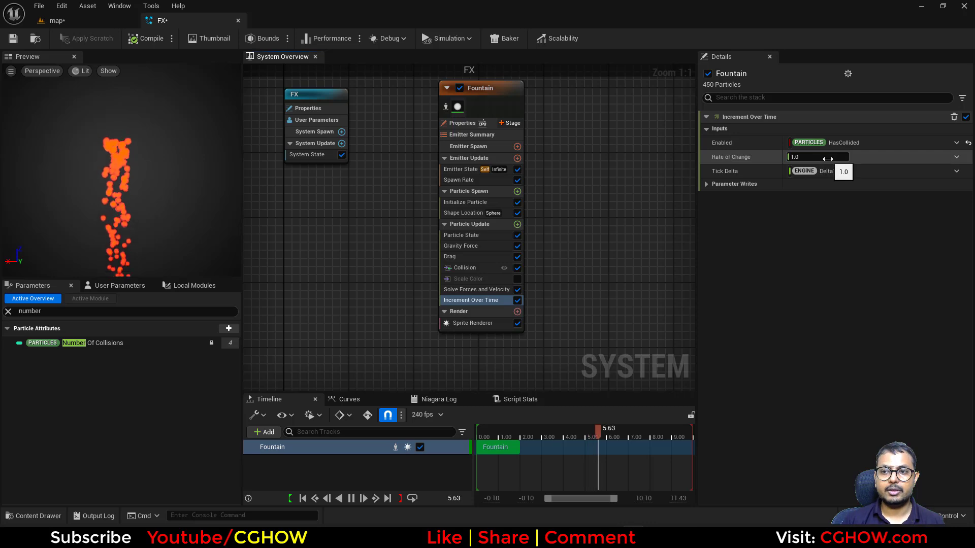
Move Increment Over Time directly above Scale Color in Particle Update and re-enable Scale Color
{"action": "left_click_drag", "start_coordinate": [466, 300], "coordinate": [470, 275]}
{"action": "left_click", "coordinate": [470, 290]}
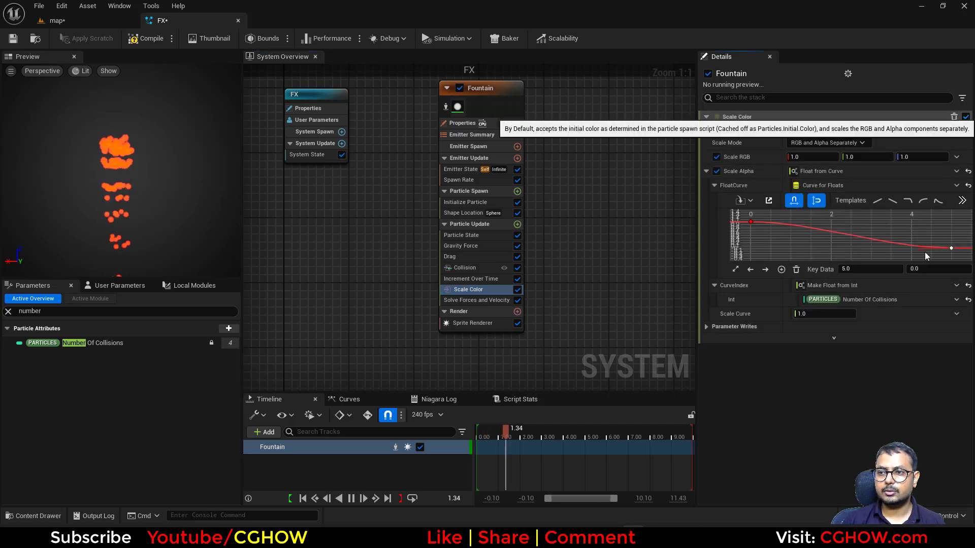
{"action": "left_click", "coordinate": [955, 300]}
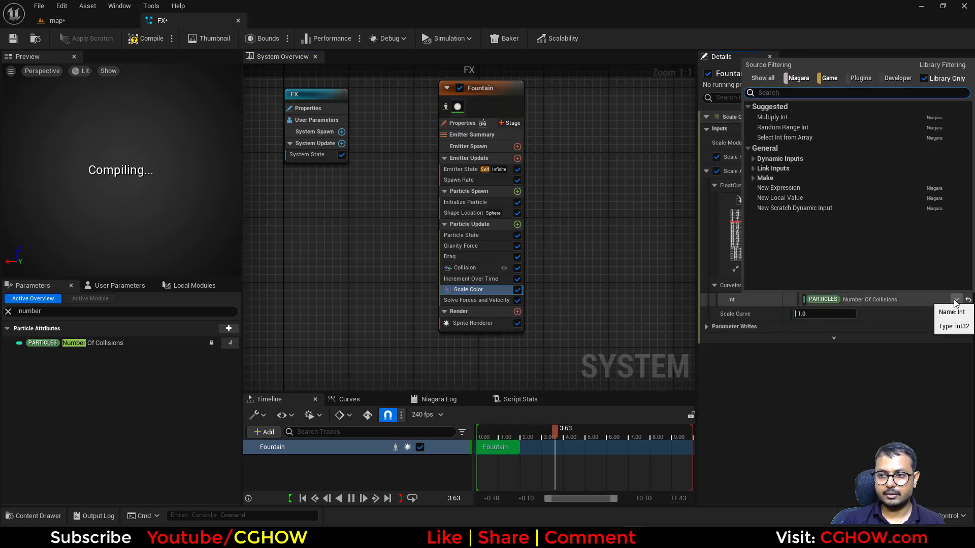
{"action": "type", "text": "cou"}
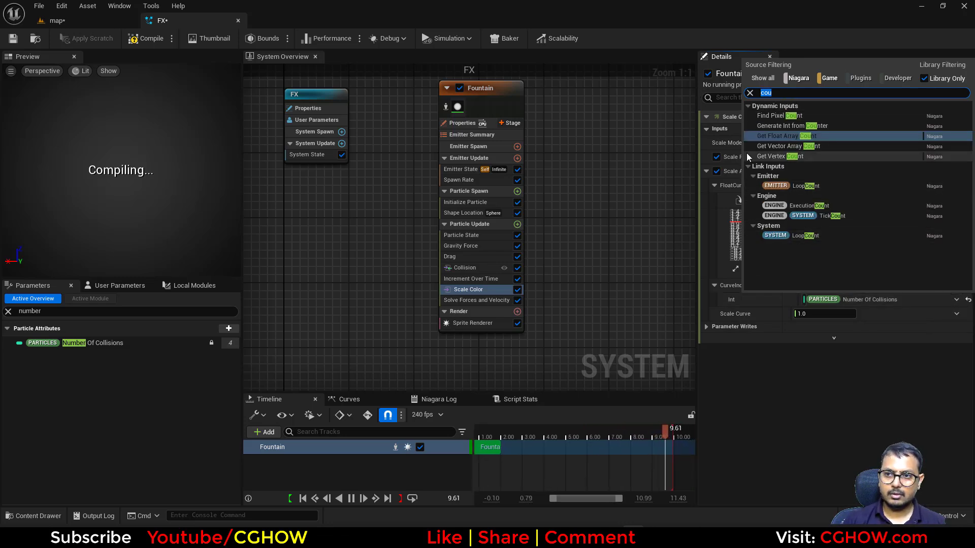
{"action": "left_click", "coordinate": [631, 318]}
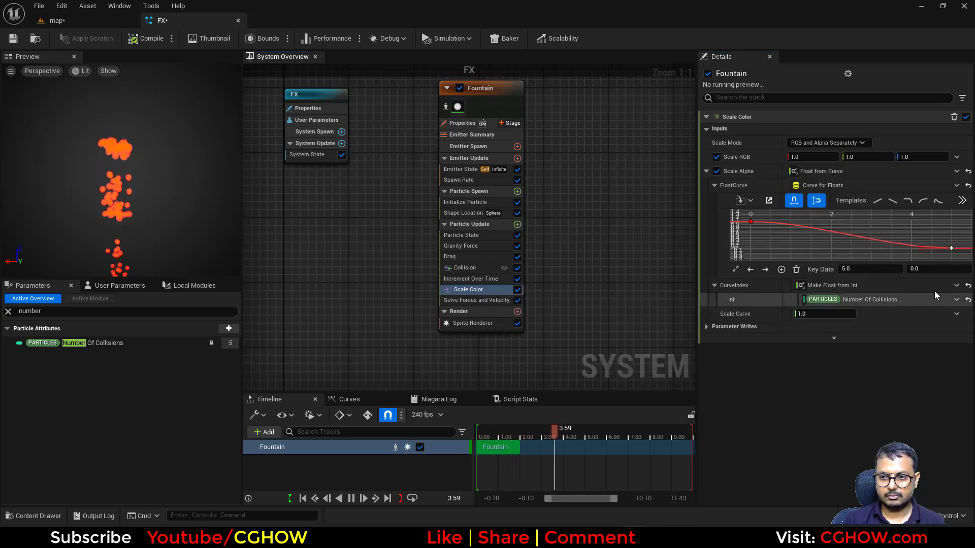
Link the CurveIndex of Scale Color's alpha curve to the Particles Increment Over Time Counter
{"action": "left_click", "coordinate": [957, 286]}
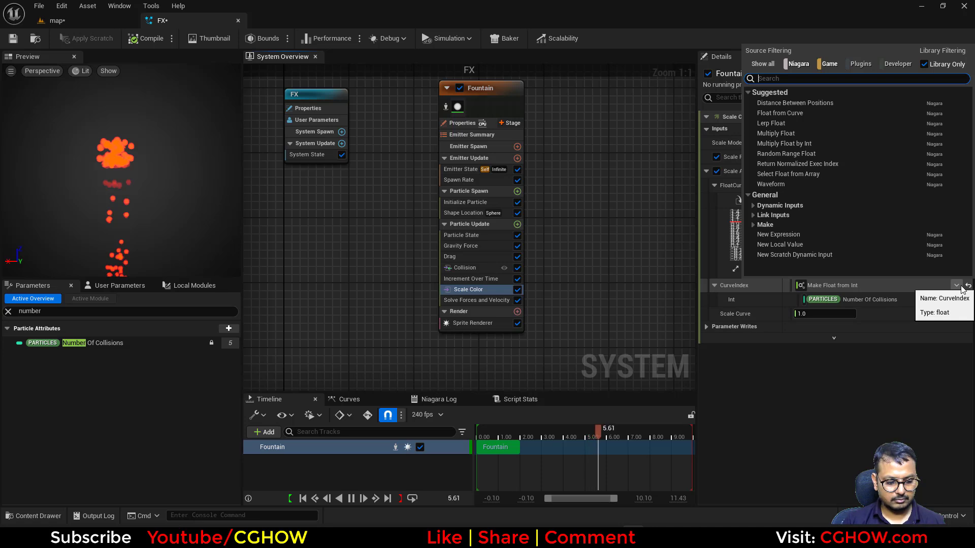
{"action": "type", "text": "coun"}
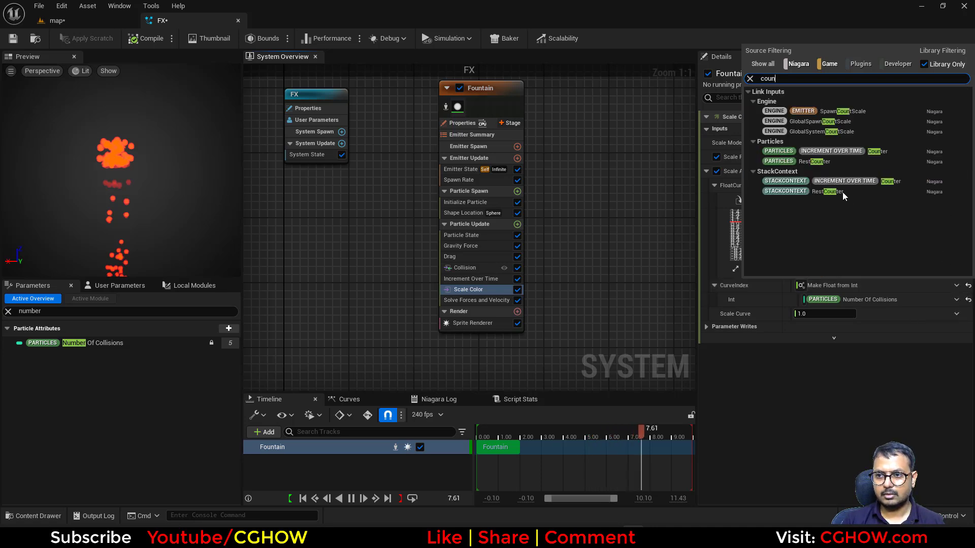
{"action": "left_click", "coordinate": [883, 152]}
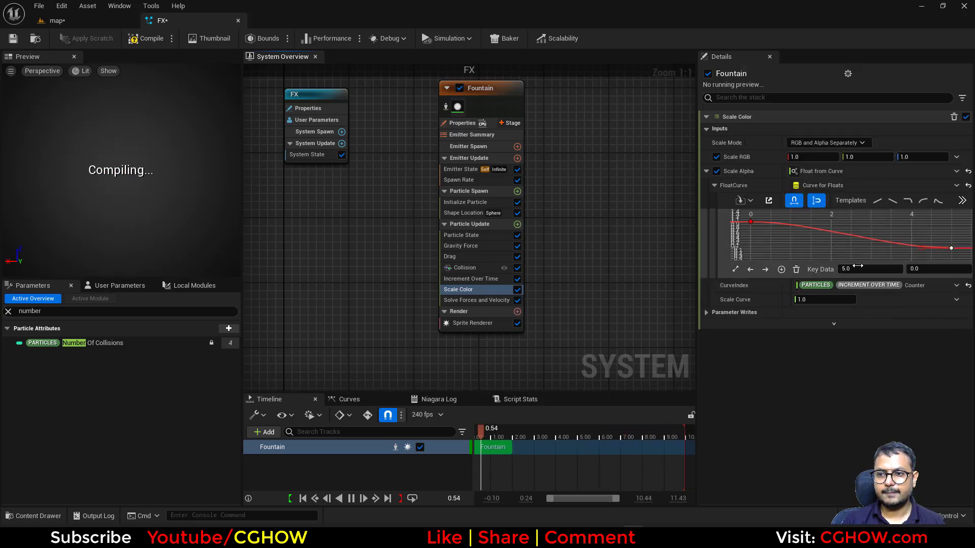
Set the time of the end key on Scale Color's alpha curve to 1.0
{"action": "left_click", "coordinate": [750, 222]}
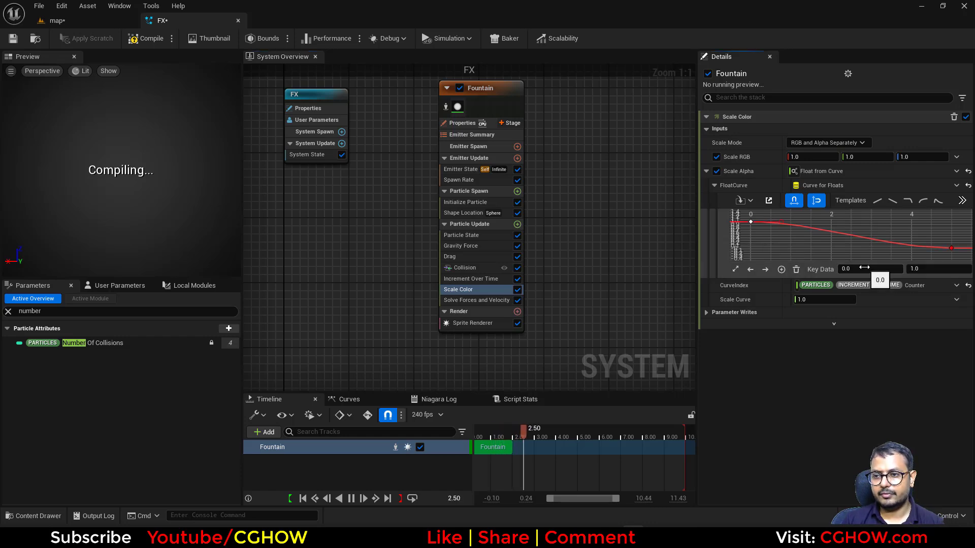
{"action": "left_click", "coordinate": [925, 268]}
{"action": "left_click", "coordinate": [951, 247]}
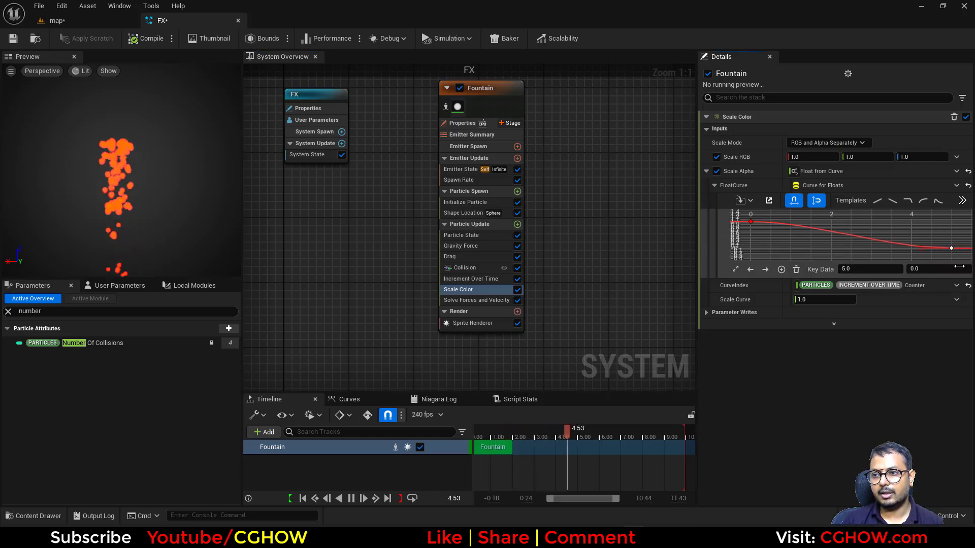
{"action": "left_click", "coordinate": [918, 271]}
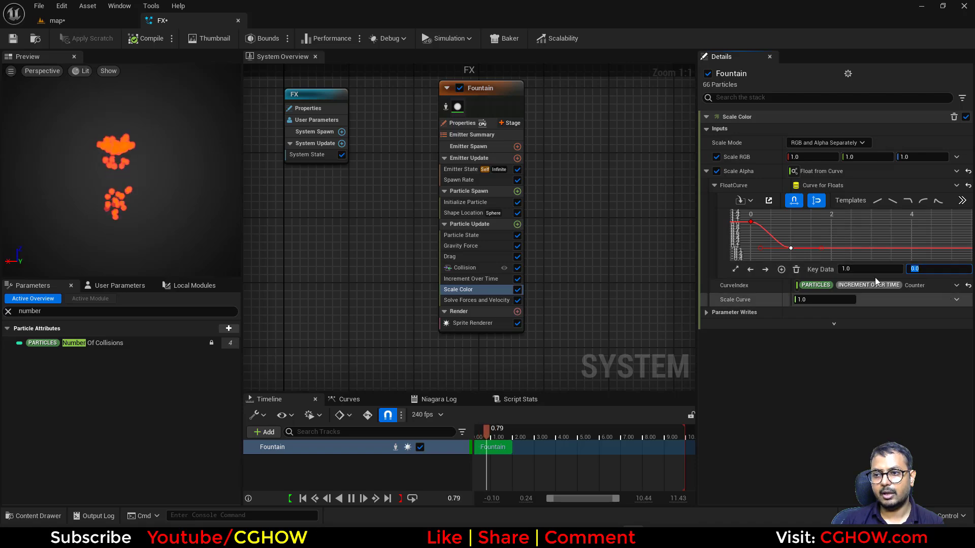
{"action": "type", "text": "1"}
{"action": "key", "text": "Return"}
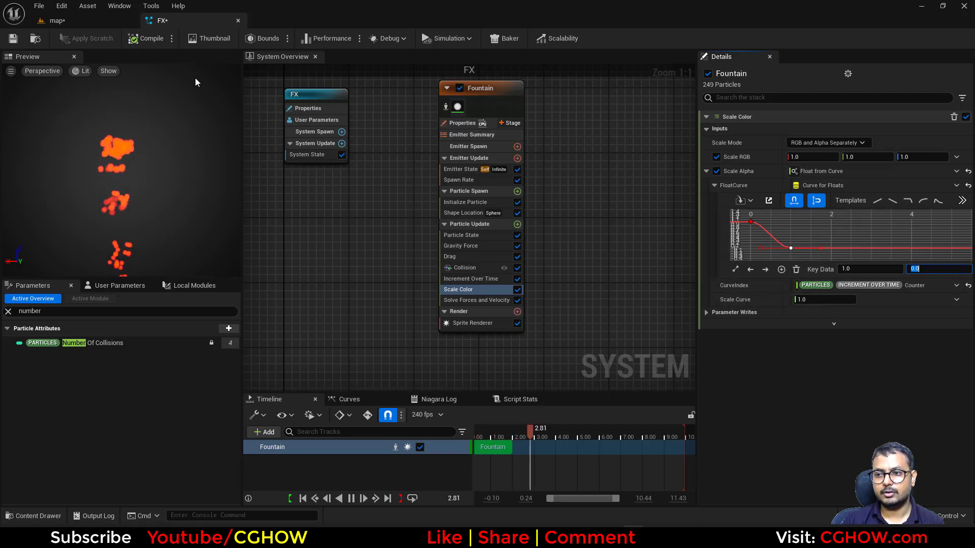
Set Increment Over Time's Rate of Change to 5.0 and check the particle fade in the map level
{"action": "left_click", "coordinate": [56, 21]}
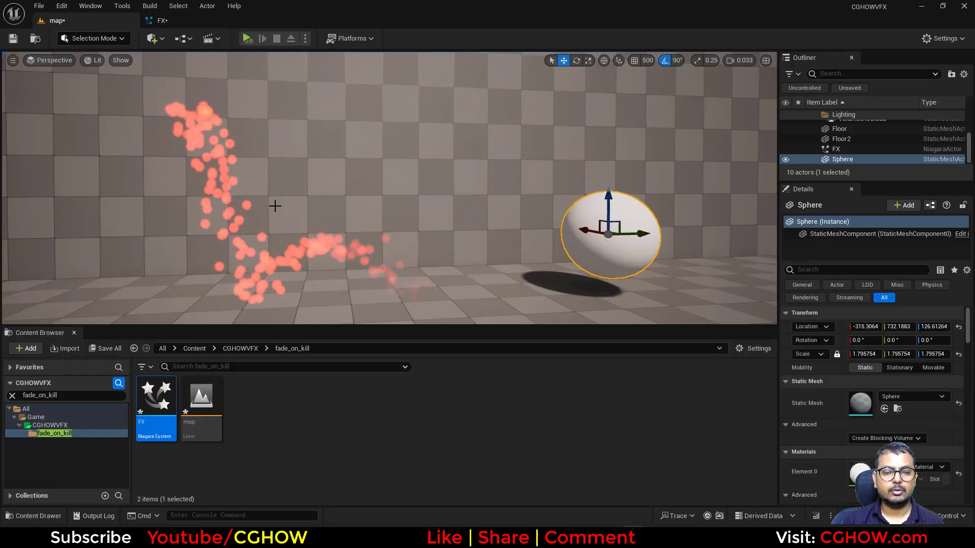
{"action": "left_click", "coordinate": [161, 21]}
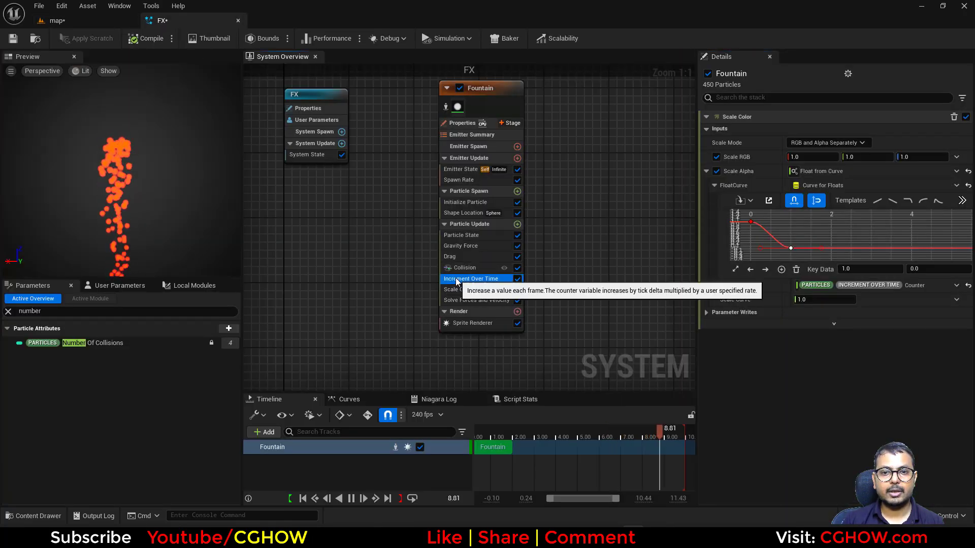
{"action": "left_click", "coordinate": [477, 279]}
{"action": "left_click", "coordinate": [114, 20]}
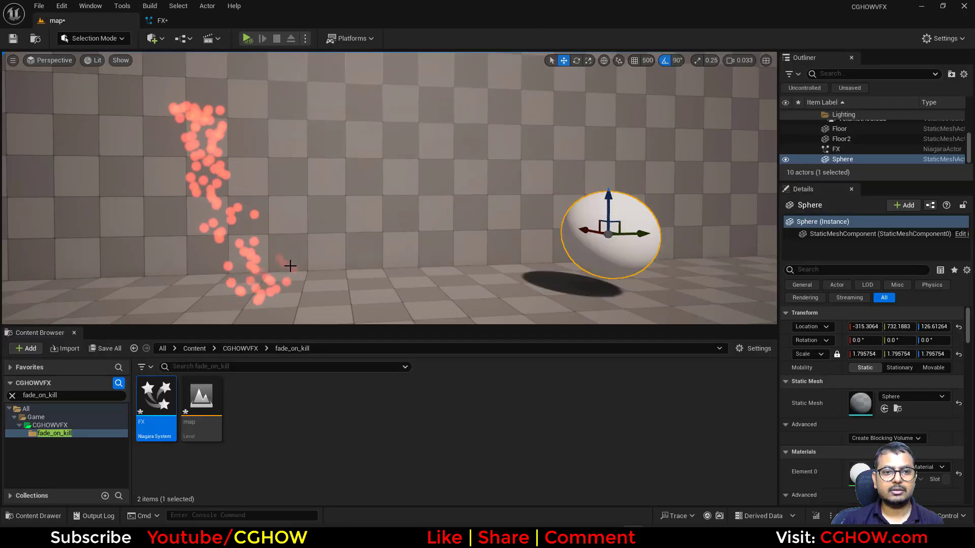
{"action": "left_click", "coordinate": [187, 20]}
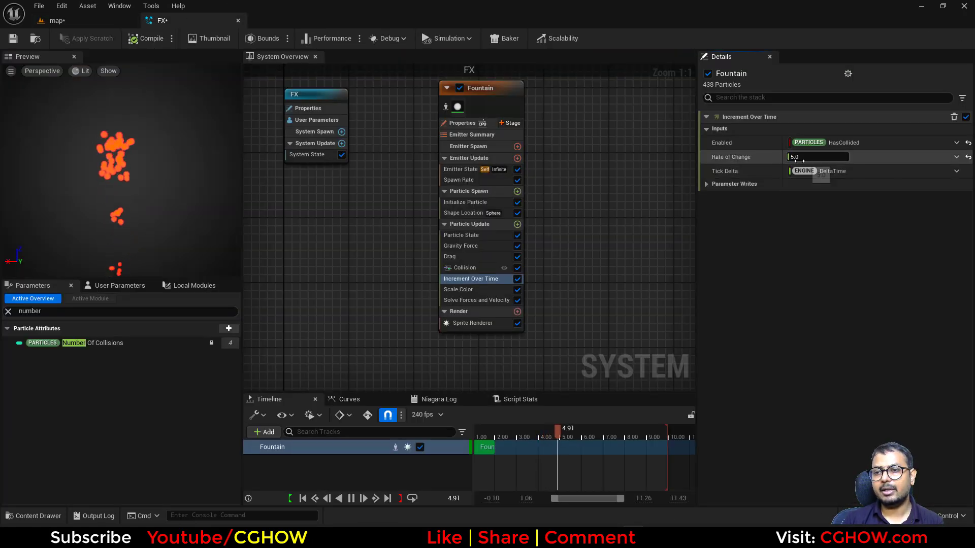
Set Increment Over Time's Rate of Change to 3.0 and view the particle fade in the map level
{"action": "left_click", "coordinate": [815, 157]}
{"action": "type", "text": "3"}
{"action": "key", "text": "Return"}
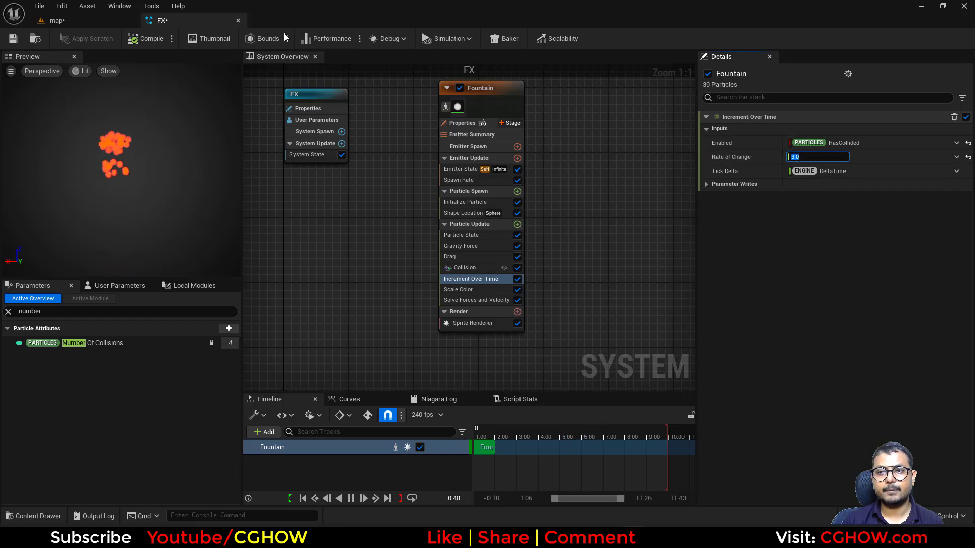
{"action": "left_click", "coordinate": [111, 26]}
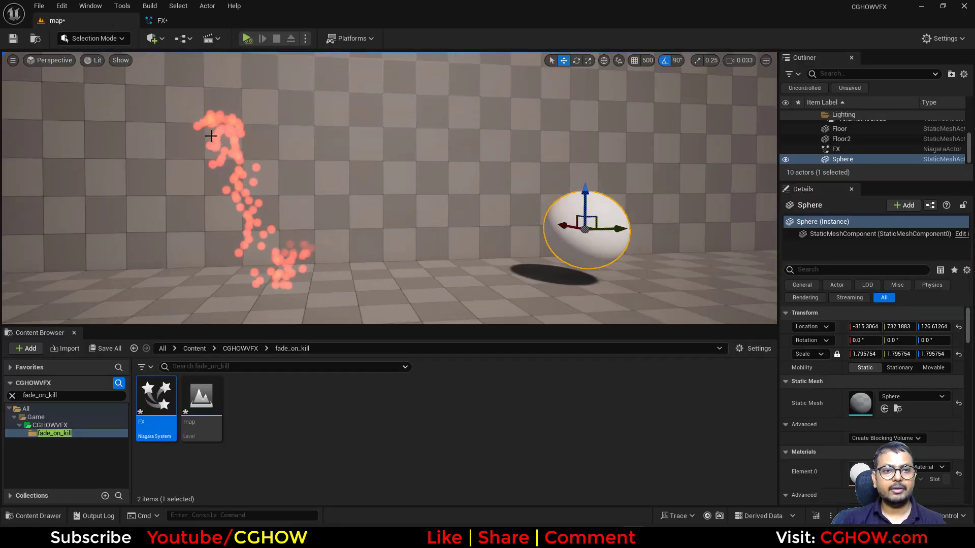
Raise the FX actor to about Z 469, move the Sphere to about Y 566, Z 221, and return to the FX system
{"action": "left_click", "coordinate": [220, 113]}
{"action": "left_click", "coordinate": [924, 149]}
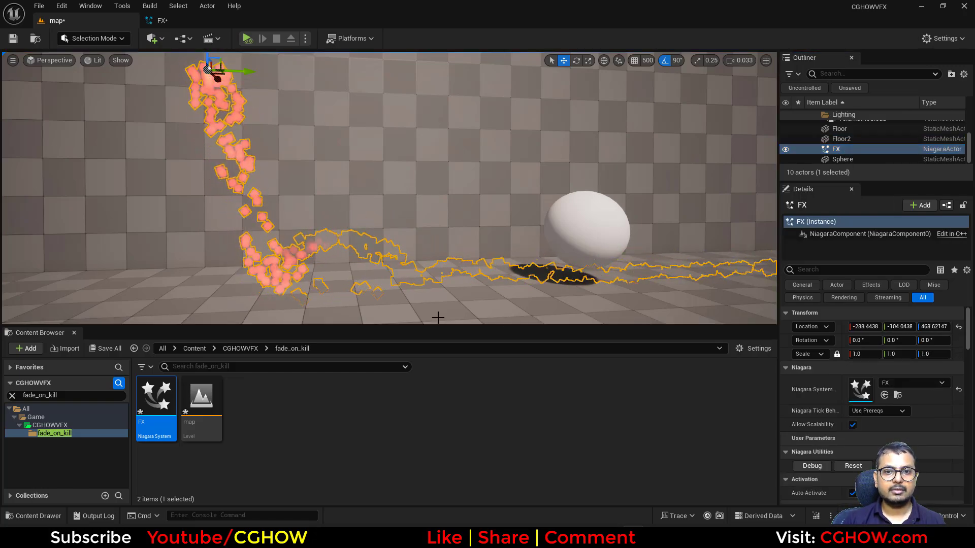
{"action": "left_click", "coordinate": [617, 231]}
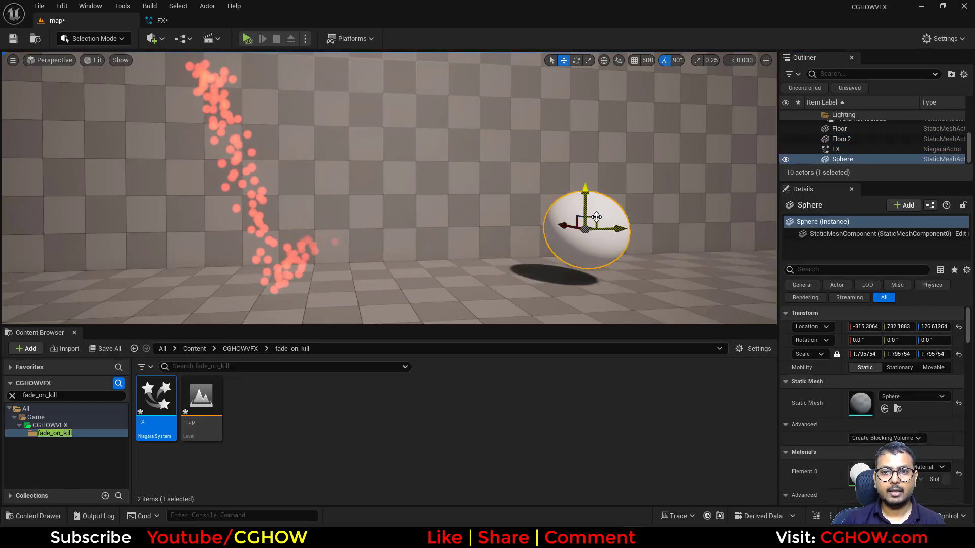
{"action": "left_click_drag", "start_coordinate": [616, 231], "coordinate": [519, 174]}
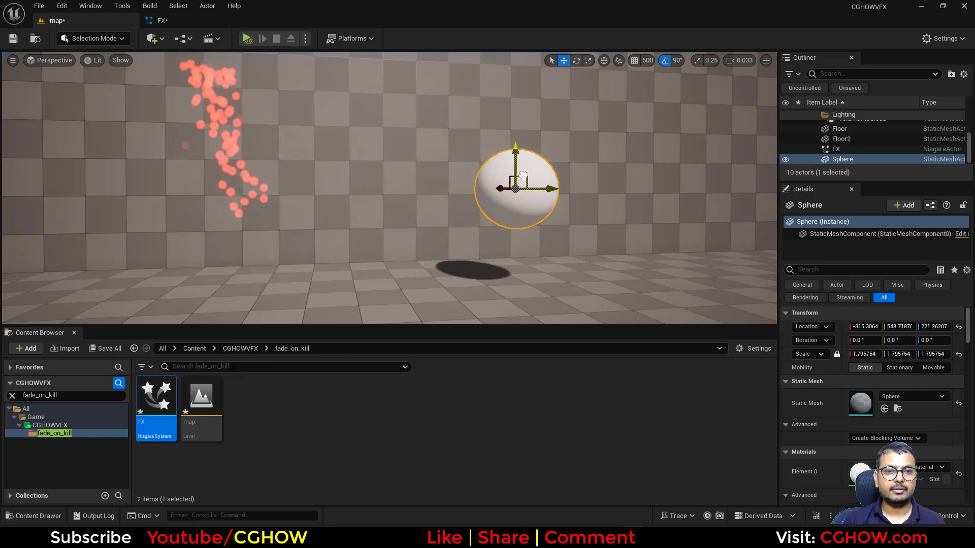
{"action": "left_click", "coordinate": [186, 20]}
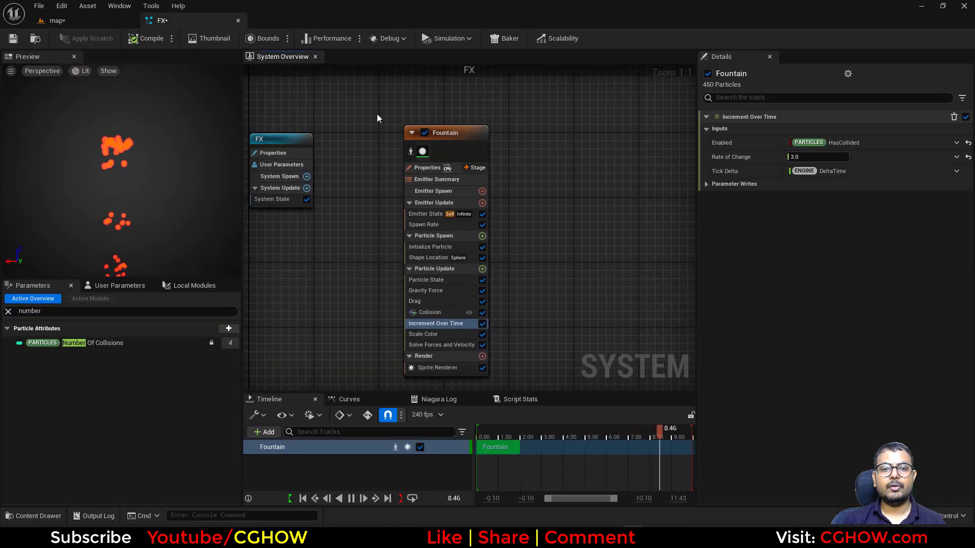
Switch to the map level and save both the FX system and the map
{"action": "right_click_drag", "start_coordinate": [531, 284], "coordinate": [544, 220]}
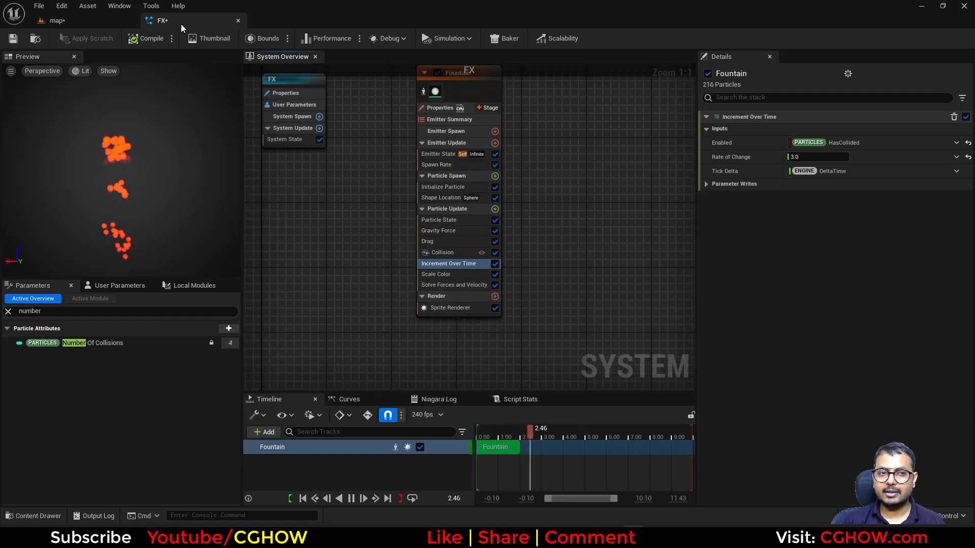
{"action": "left_click", "coordinate": [93, 21]}
{"action": "right_click", "coordinate": [309, 450]}
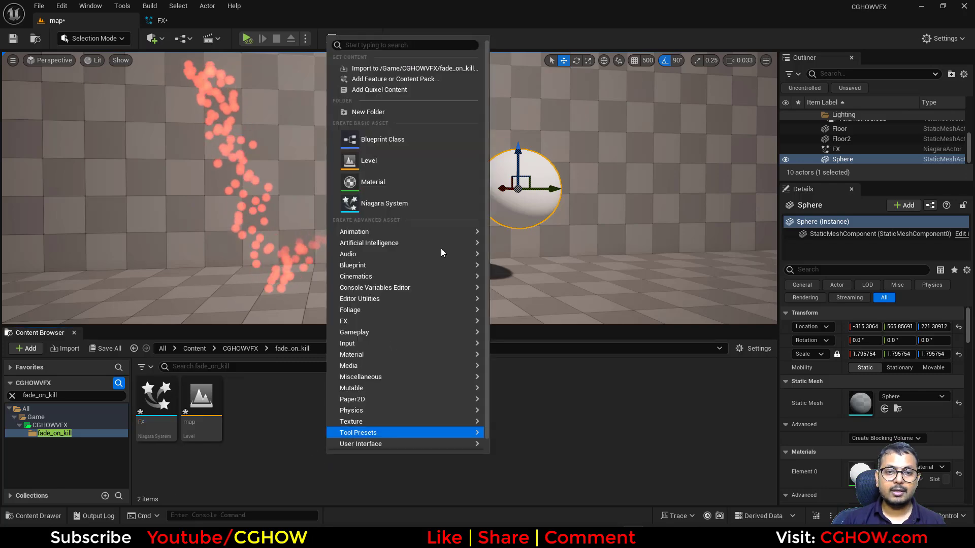
{"action": "left_click", "coordinate": [105, 348]}
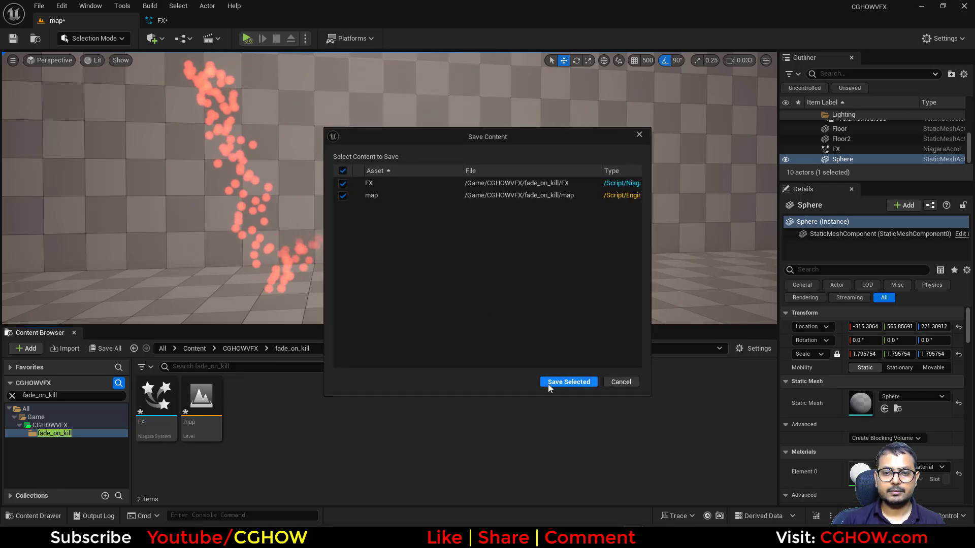
{"action": "left_click", "coordinate": [568, 382]}
Create a material named m_erode in the fade_on_kill folder, open it and set its Blend Mode to Masked
{"action": "right_click", "coordinate": [376, 443]}
{"action": "left_click", "coordinate": [438, 166]}
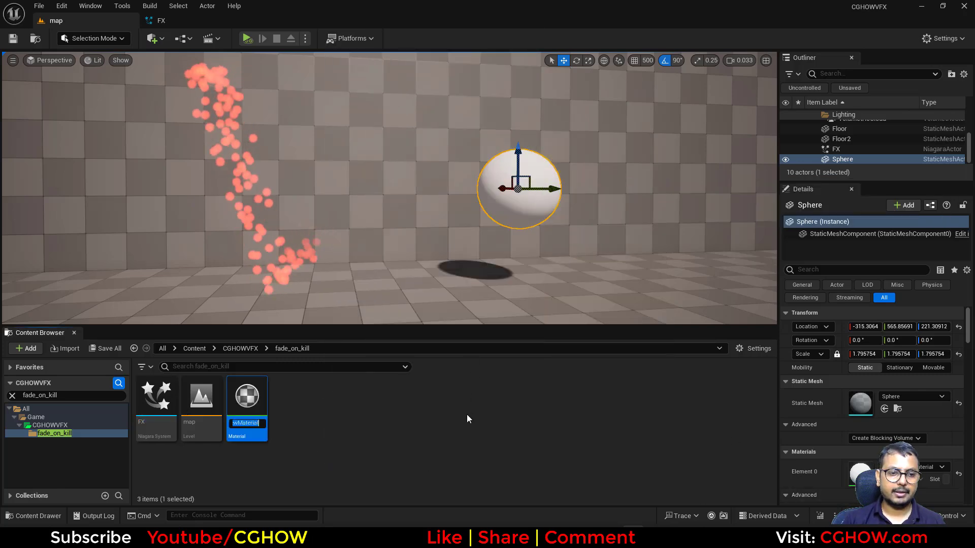
{"action": "type", "text": "m_"}
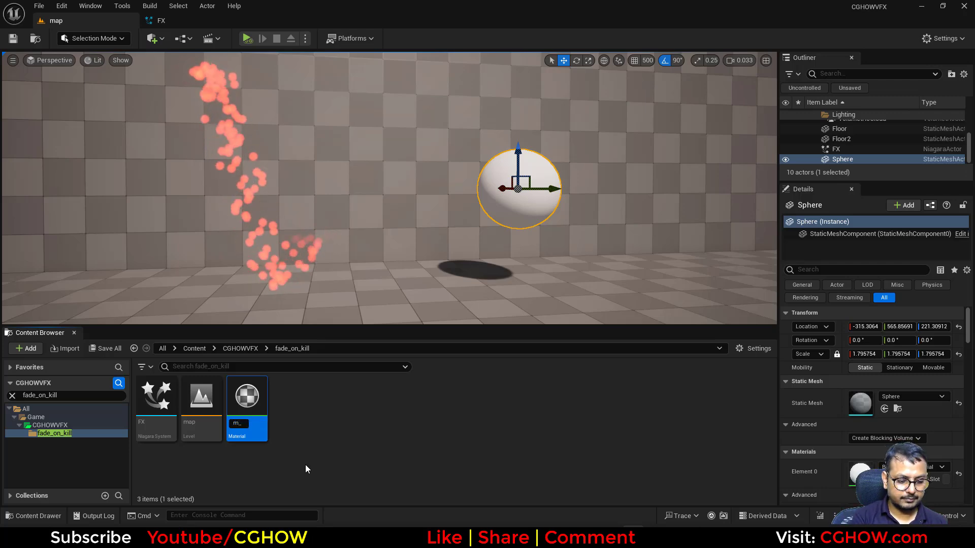
{"action": "type", "text": "erode"}
{"action": "key", "text": "Return"}
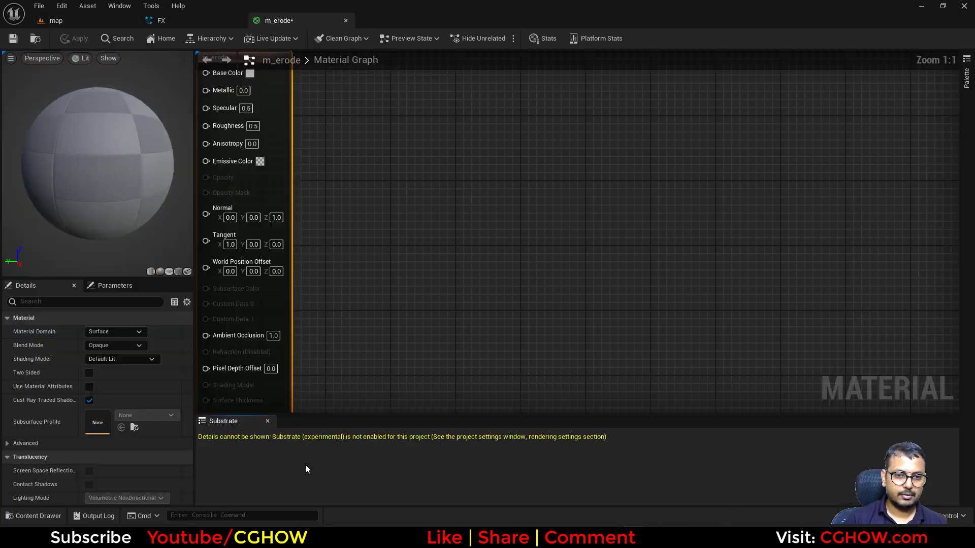
{"action": "left_click", "coordinate": [94, 347]}
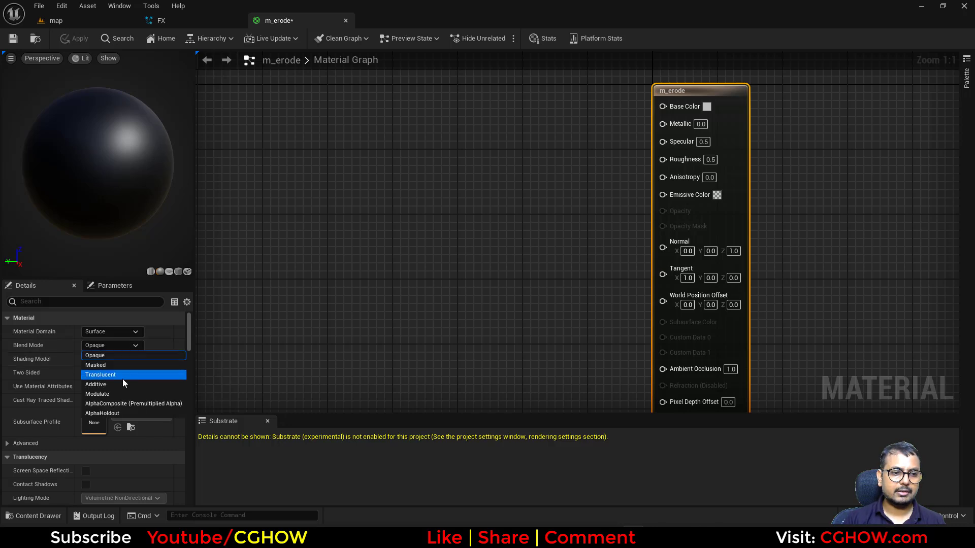
{"action": "left_click", "coordinate": [123, 366]}
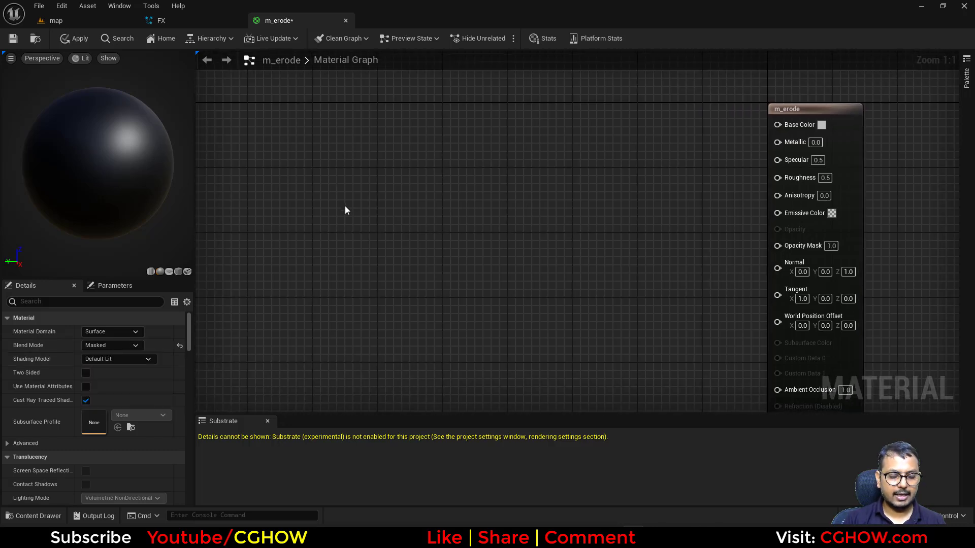
Add a Texture Sample node using the T_aura texture and switch the material preview mesh to a plane
{"action": "left_click", "coordinate": [359, 198]}
{"action": "left_click", "coordinate": [134, 412]}
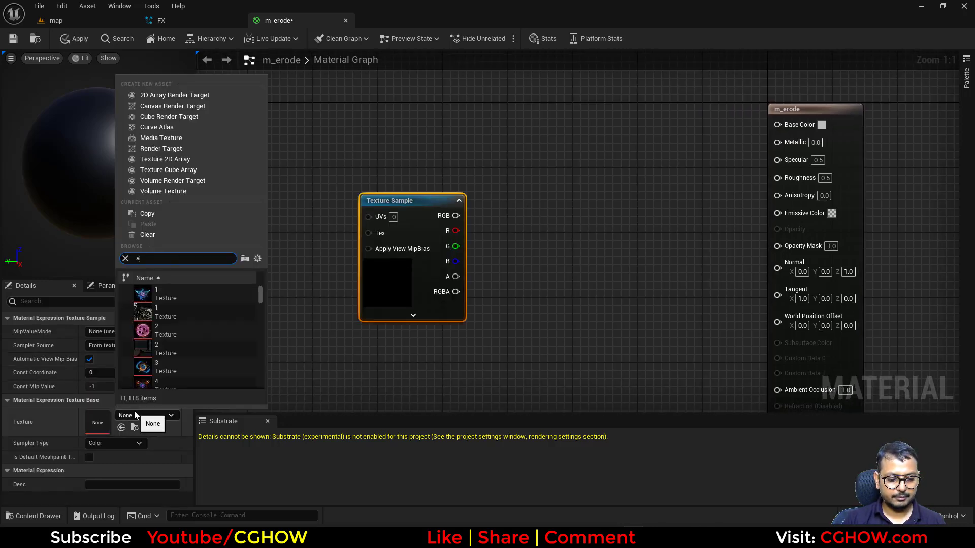
{"action": "type", "text": "aura"}
{"action": "scroll", "coordinate": [193, 330], "scroll_direction": "down", "scroll_amount": 2}
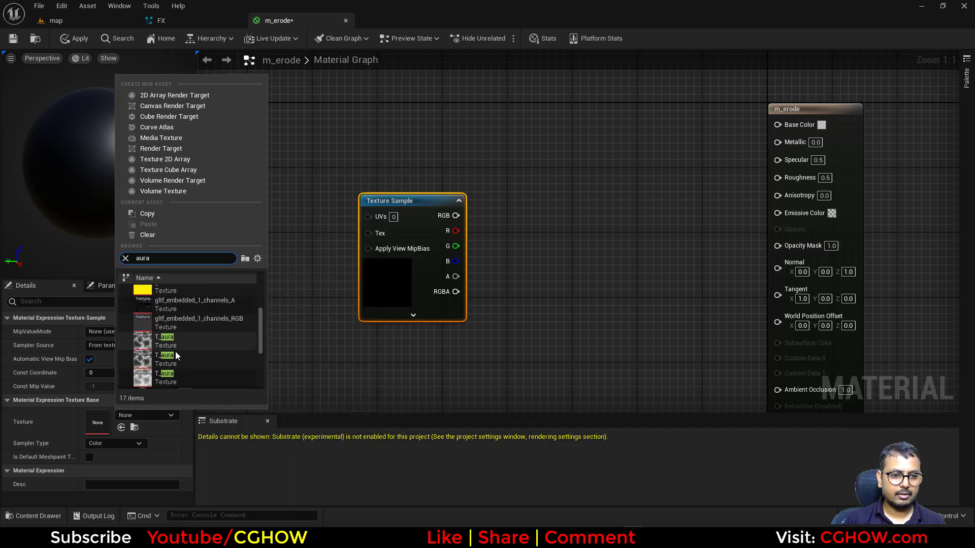
{"action": "left_click", "coordinate": [172, 366]}
{"action": "left_click_drag", "start_coordinate": [409, 256], "coordinate": [361, 295]}
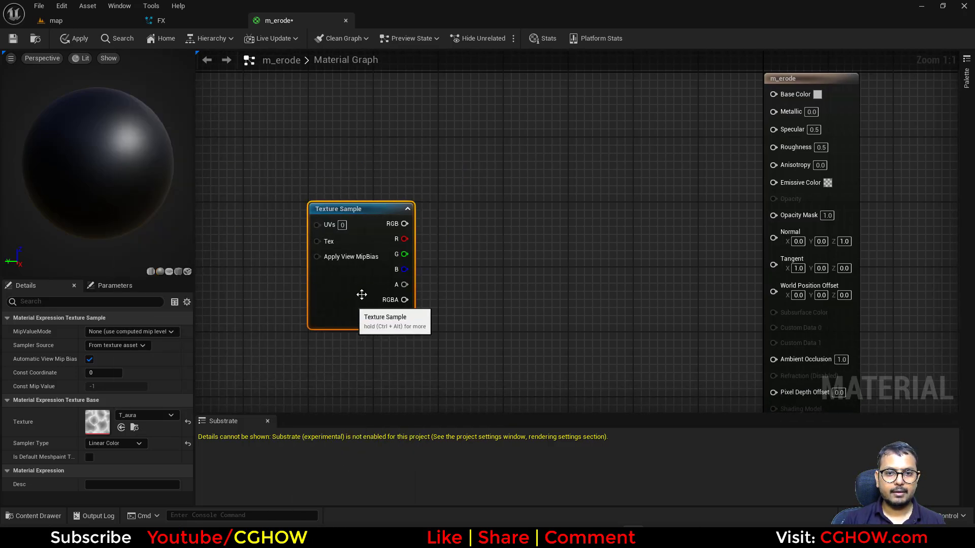
{"action": "left_click", "coordinate": [169, 271]}
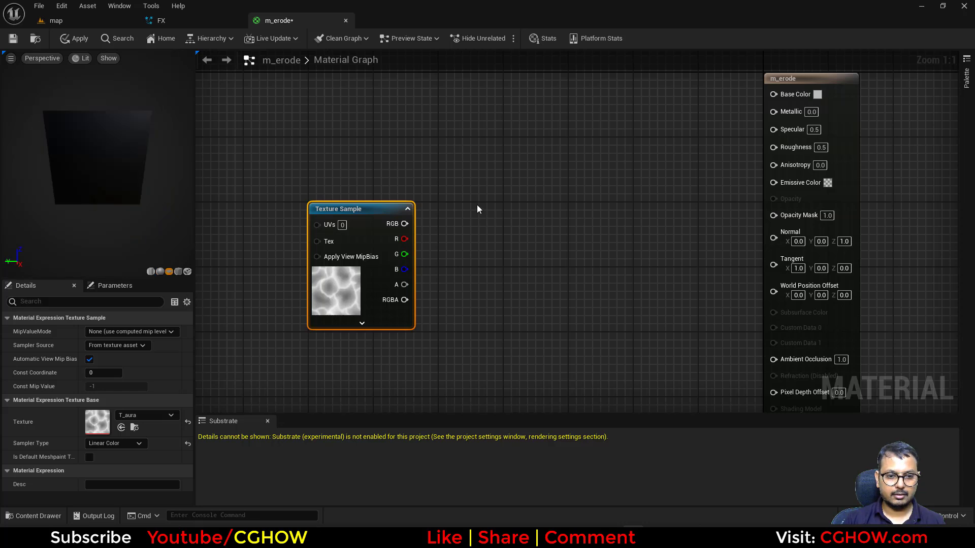
Add a Step node, connect the Texture Sample's R output to its Y input, and preview the node on the plane
{"action": "right_click", "coordinate": [479, 207]}
{"action": "type", "text": "ste"}
{"action": "left_click", "coordinate": [511, 319]}
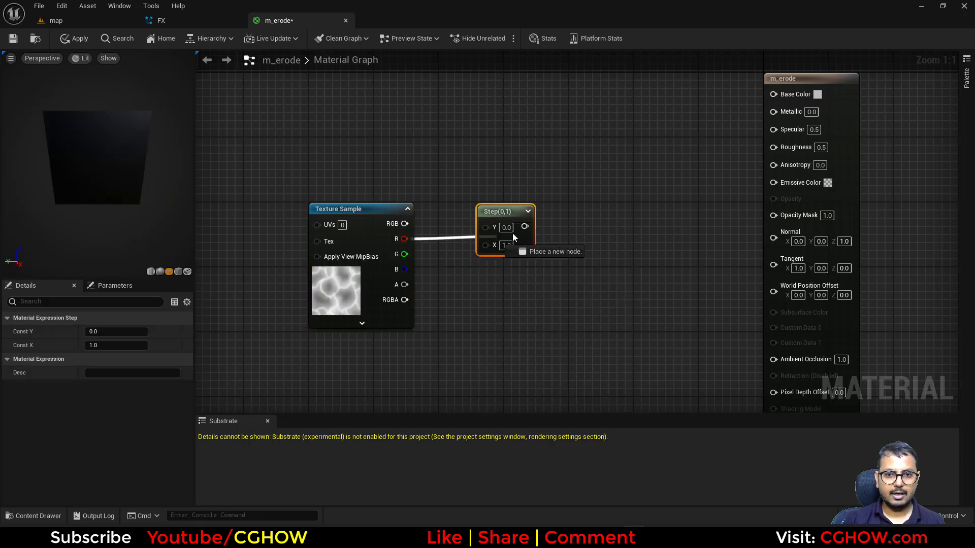
{"action": "left_click_drag", "start_coordinate": [500, 231], "coordinate": [501, 229]}
{"action": "key", "text": "space"}
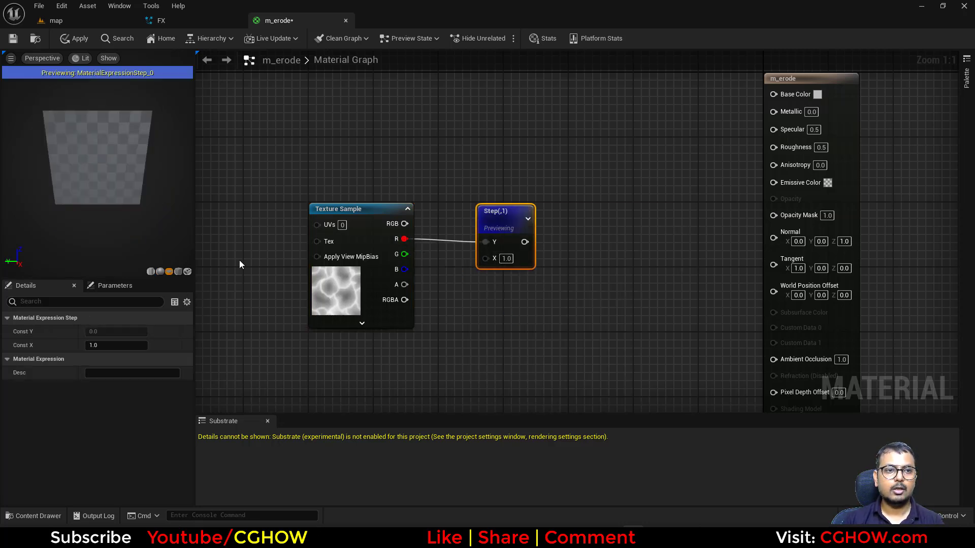
{"action": "left_click_drag", "start_coordinate": [71, 191], "coordinate": [81, 172]}
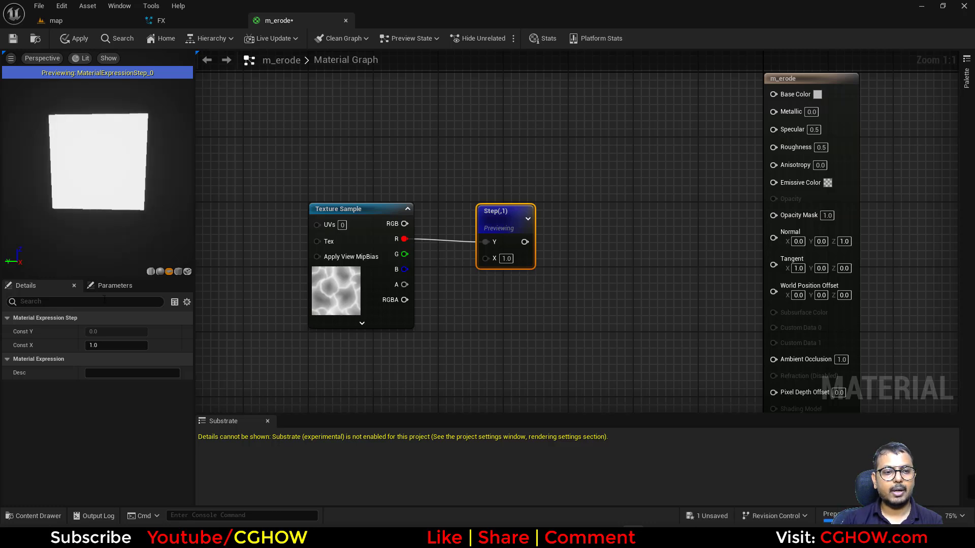
Try 0 as the Step node's Const X, and settle on 0.5
{"action": "left_click", "coordinate": [100, 346]}
{"action": "type", "text": "0"}
{"action": "key", "text": "Return"}
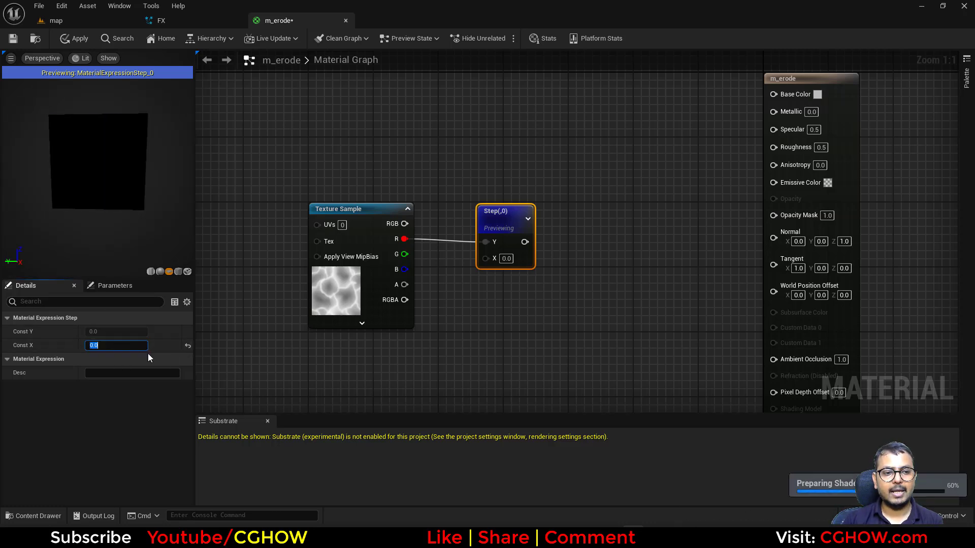
{"action": "type", "text": "0.5"}
{"action": "key", "text": "Return"}
Move the Texture Sample away from Step and insert a One Minus (1-x) node between its R output and Step's Y input
{"action": "left_click_drag", "start_coordinate": [331, 304], "coordinate": [258, 312]}
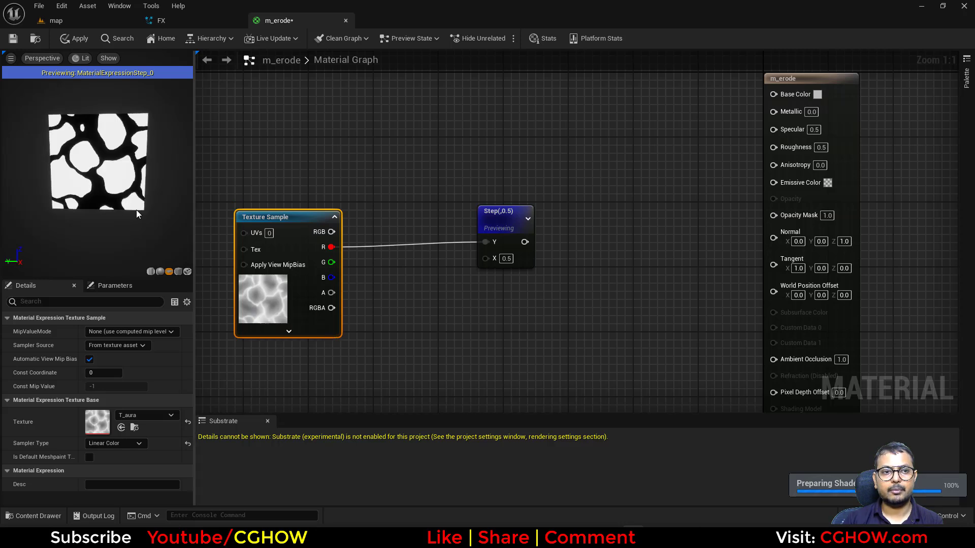
{"action": "key", "text": "o"}
{"action": "left_click", "coordinate": [364, 235]}
{"action": "left_click_drag", "start_coordinate": [331, 247], "coordinate": [487, 242]}
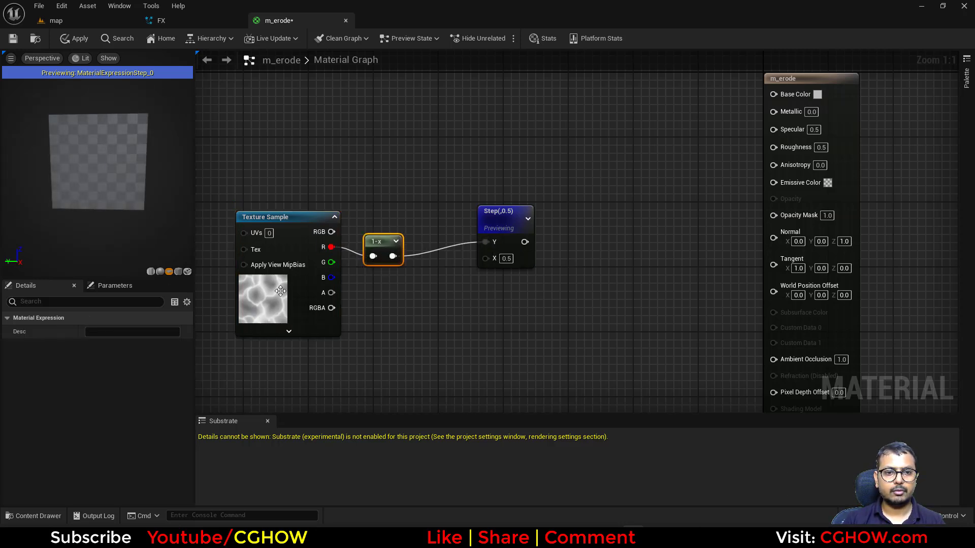
Add a RadialGradientExponential node and a Multiply node that combines the gradient with the Step output
{"action": "right_click_drag", "start_coordinate": [340, 84], "coordinate": [337, 194]}
{"action": "right_click", "coordinate": [337, 194]}
{"action": "type", "text": "rad"}
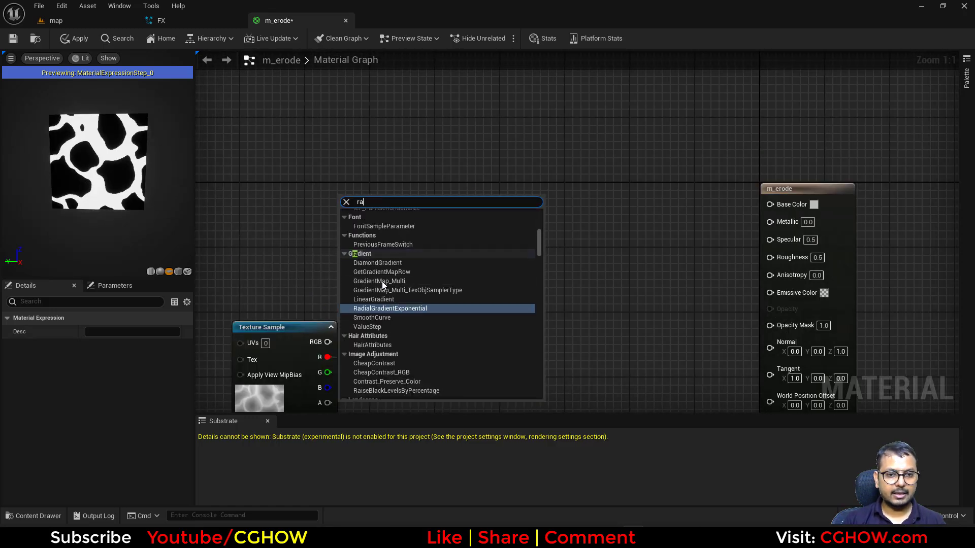
{"action": "left_click", "coordinate": [395, 309]}
{"action": "left_click", "coordinate": [536, 272]}
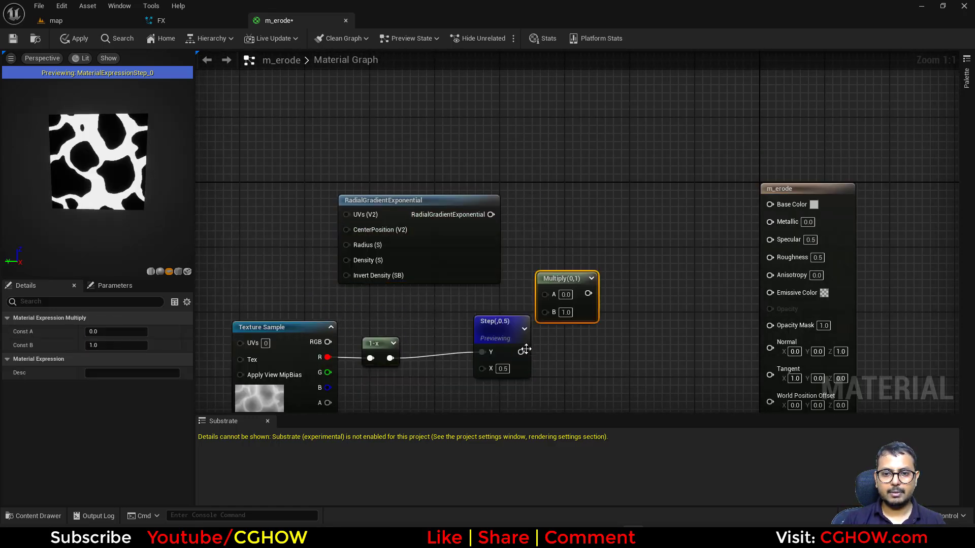
Add a Particle Color node above the RadialGradientExponential node
{"action": "right_click", "coordinate": [515, 127]}
{"action": "type", "text": "part"}
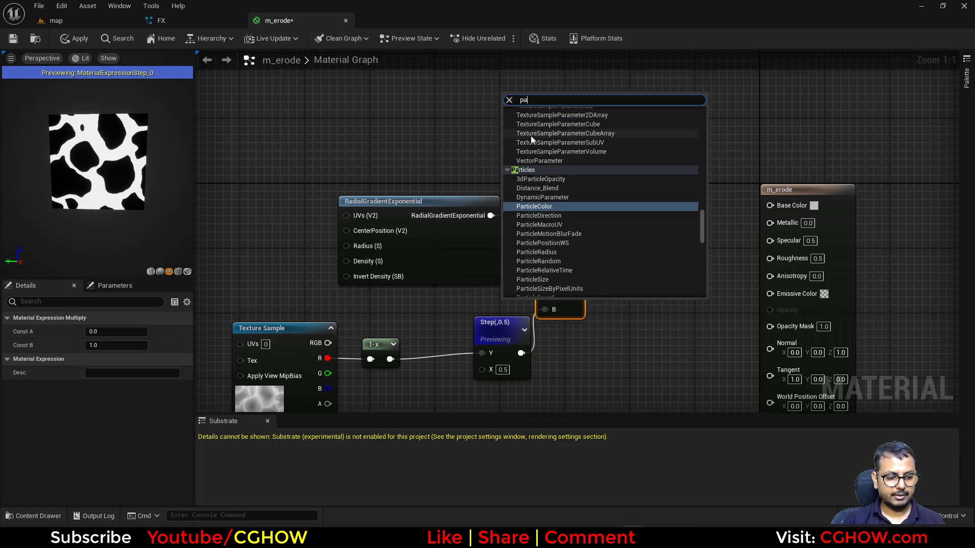
{"action": "left_click", "coordinate": [559, 203]}
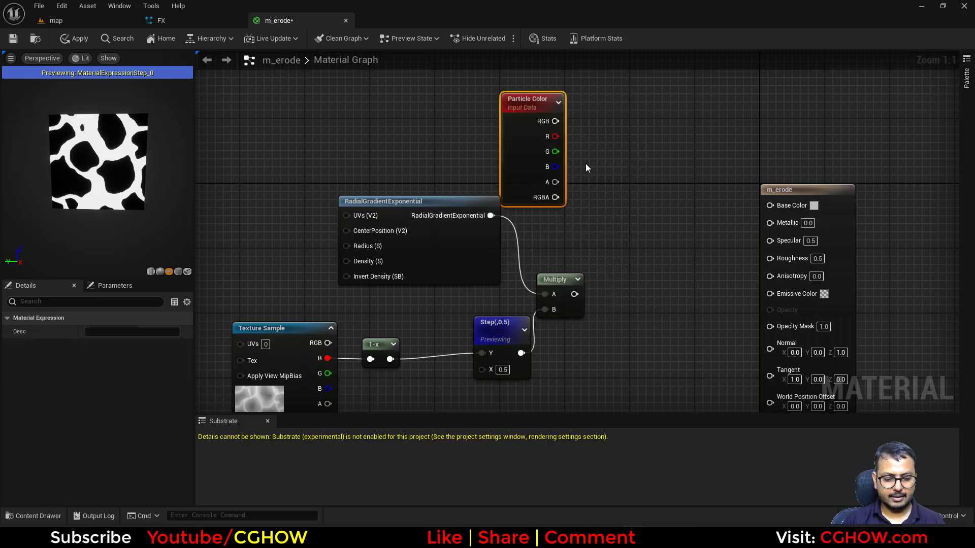
Connect Particle Color's RGB to Emissive Color, and multiply its alpha with the existing Multiply output into Opacity Mask
{"action": "left_click", "coordinate": [632, 274]}
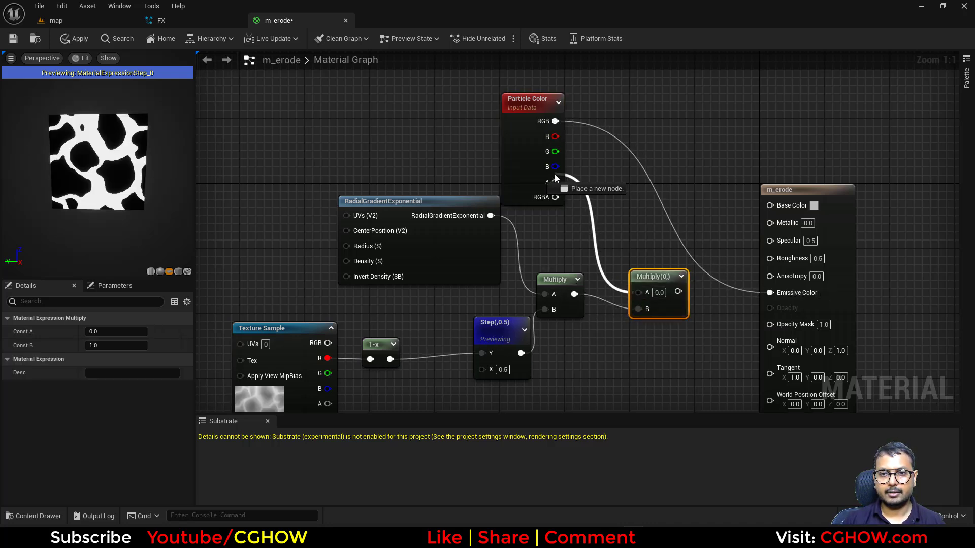
{"action": "left_click_drag", "start_coordinate": [556, 184], "coordinate": [555, 182]}
{"action": "left_click_drag", "start_coordinate": [677, 291], "coordinate": [771, 325]}
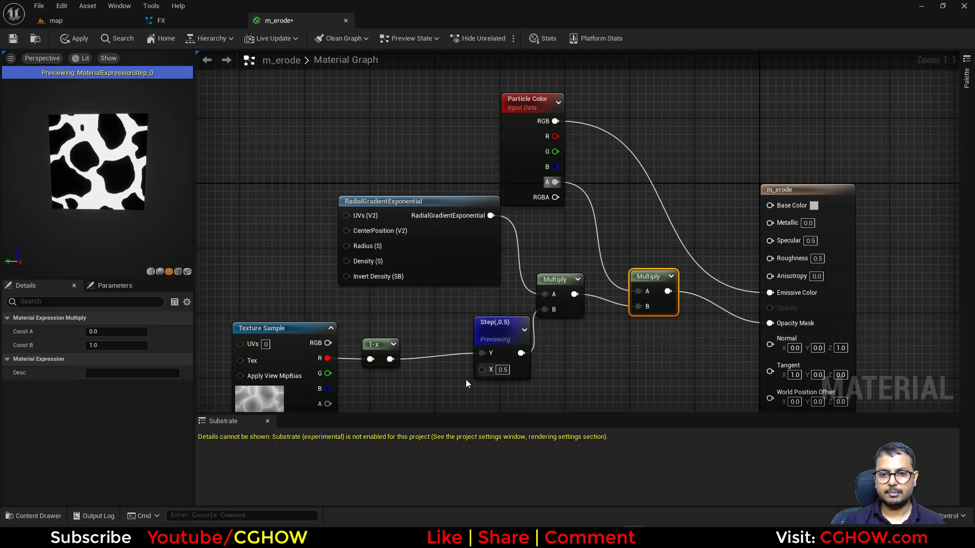
Add a Dynamic Parameter node below Step, connect its first parameter to Step's X input and name that parameter erode
{"action": "right_click_drag", "start_coordinate": [416, 409], "coordinate": [448, 305]}
{"action": "right_click", "coordinate": [448, 305]}
{"action": "type", "text": "dy"}
{"action": "left_click", "coordinate": [493, 376]}
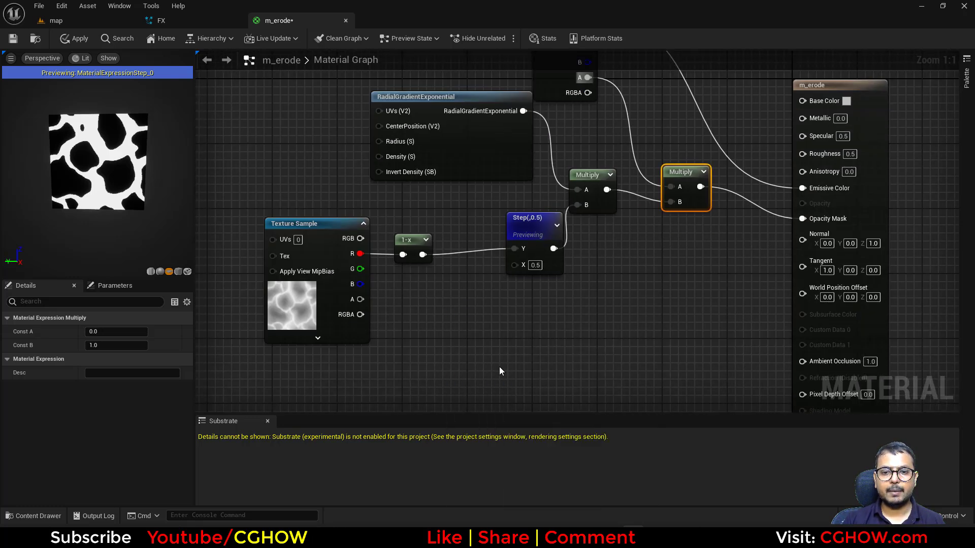
{"action": "left_click_drag", "start_coordinate": [551, 334], "coordinate": [520, 274]}
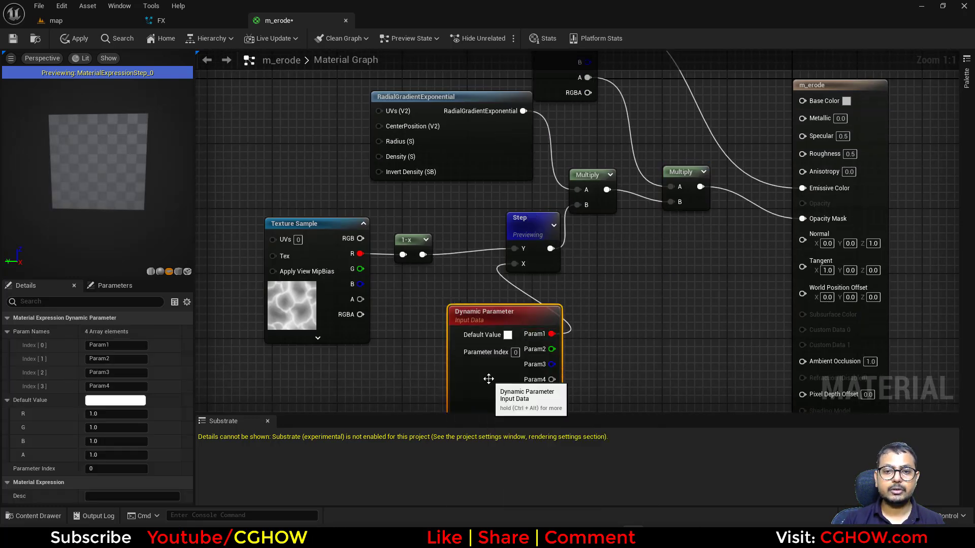
{"action": "left_click_drag", "start_coordinate": [488, 375], "coordinate": [426, 383]}
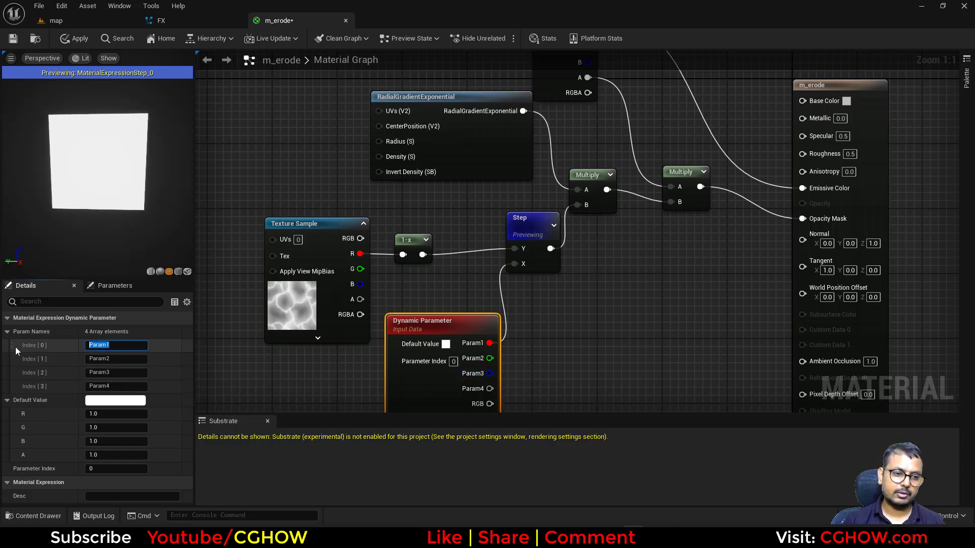
{"action": "type", "text": "erode"}
{"action": "key", "text": "Return"}
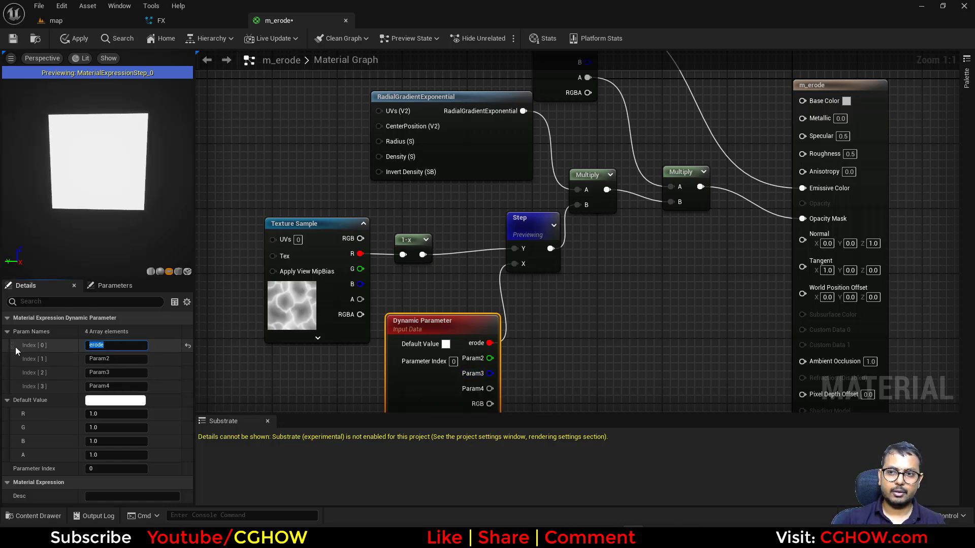
Set m_erode's Shading Model to Unlit, enable Two Sided and save the material
{"action": "left_click", "coordinate": [872, 120]}
{"action": "left_click", "coordinate": [135, 358]}
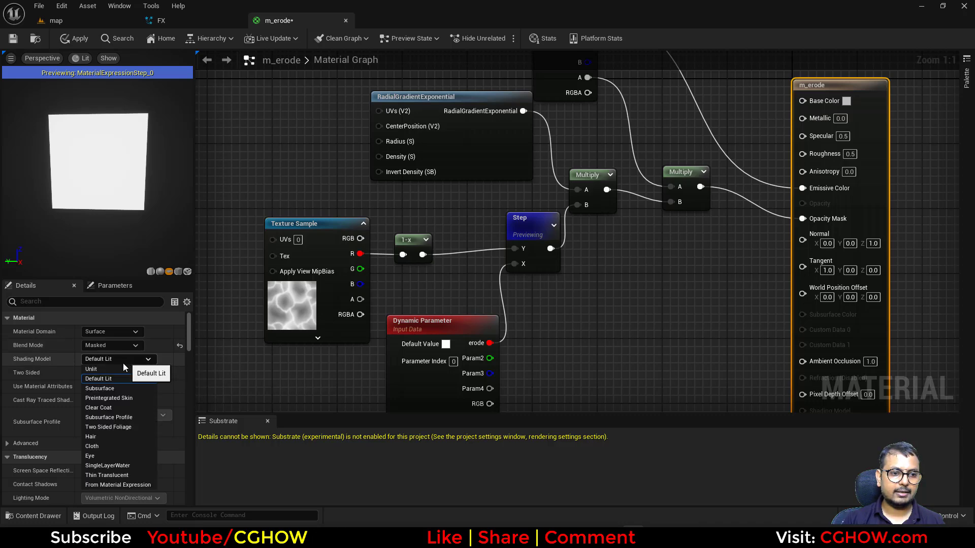
{"action": "left_click", "coordinate": [99, 367]}
{"action": "left_click", "coordinate": [86, 373]}
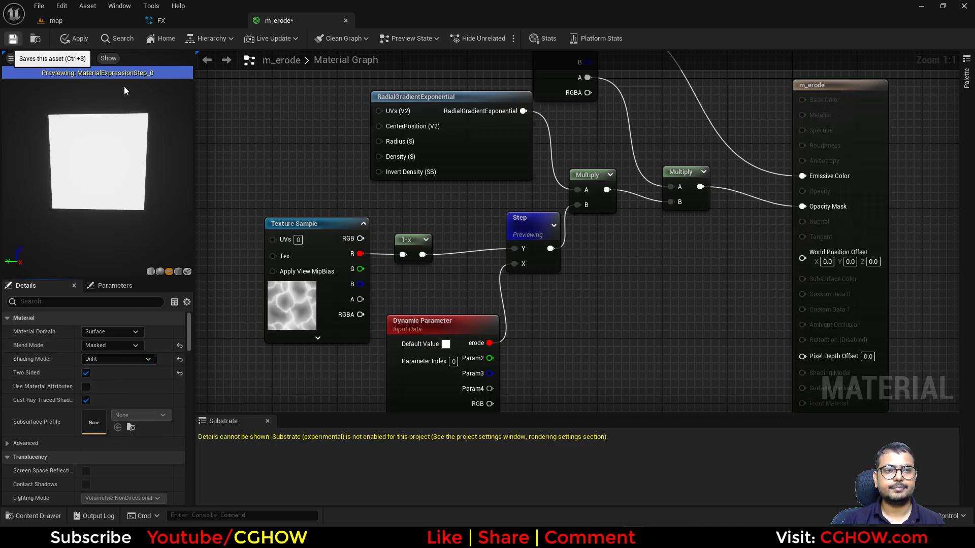
{"action": "key", "text": "ctrl+s"}
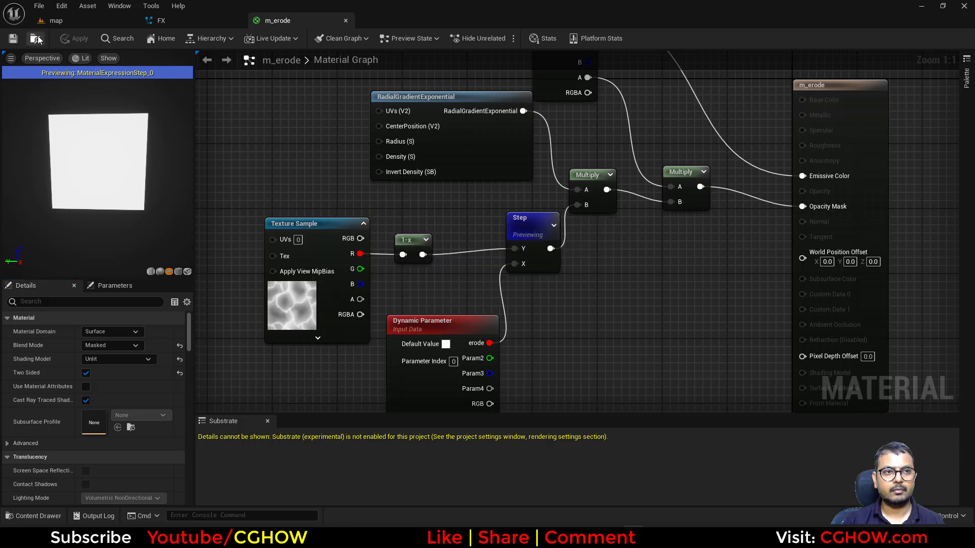
Close the m_erode editor and assign m_erode as the material of the Fountain emitter's Sprite Renderer
{"action": "left_click", "coordinate": [55, 20]}
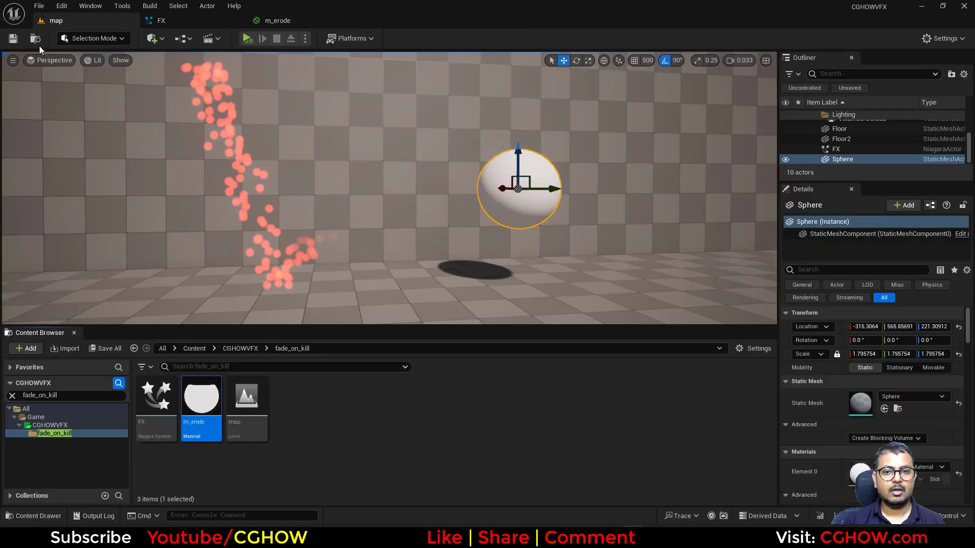
{"action": "left_click", "coordinate": [276, 20]}
{"action": "middle_click", "coordinate": [283, 20]}
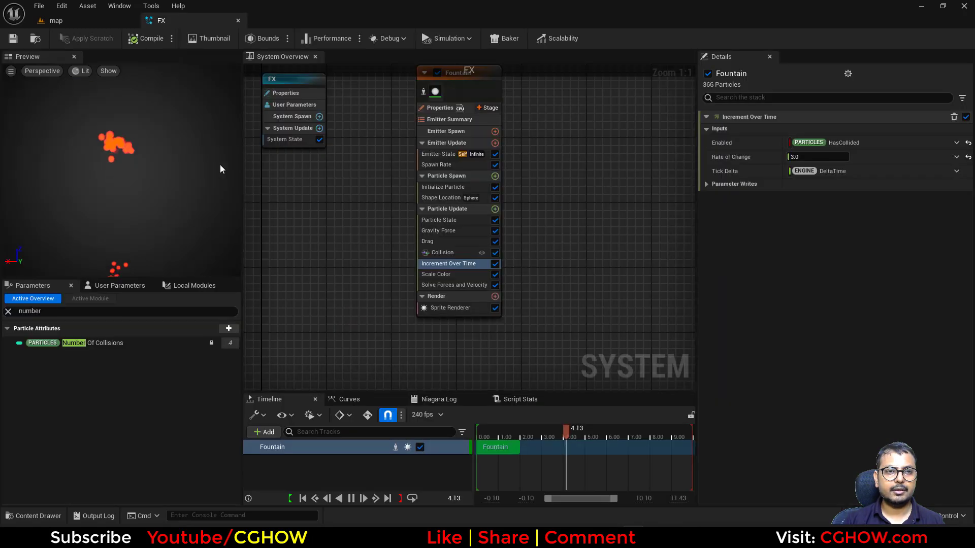
{"action": "left_click", "coordinate": [457, 308]}
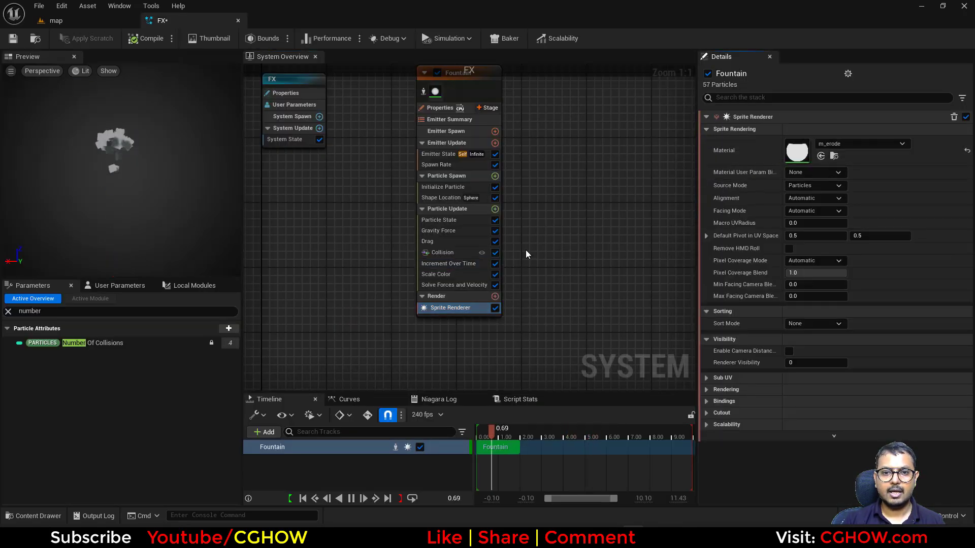
Delete the Scale Color module from the Fountain emitter's Particle Update stack
{"action": "left_click", "coordinate": [439, 275]}
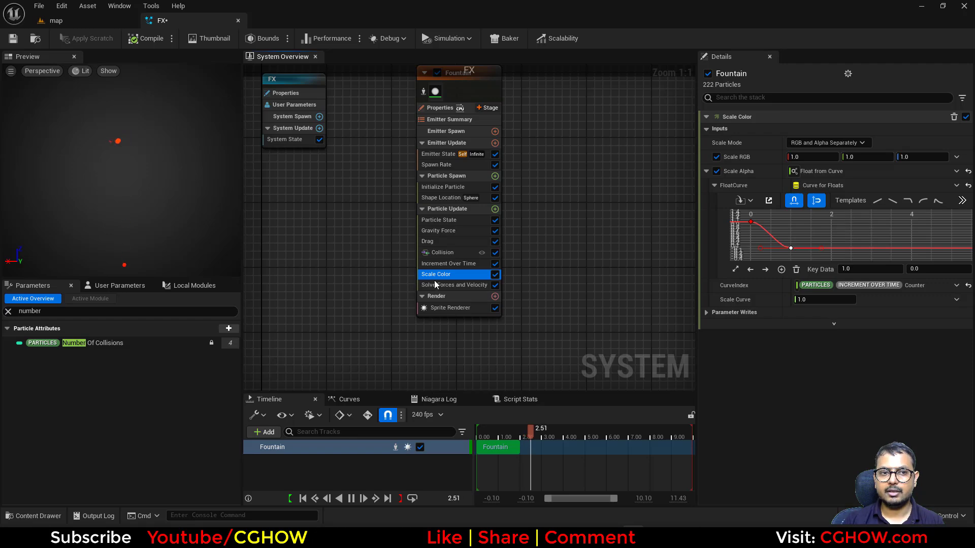
{"action": "key", "text": "Delete"}
{"action": "left_click", "coordinate": [449, 298]}
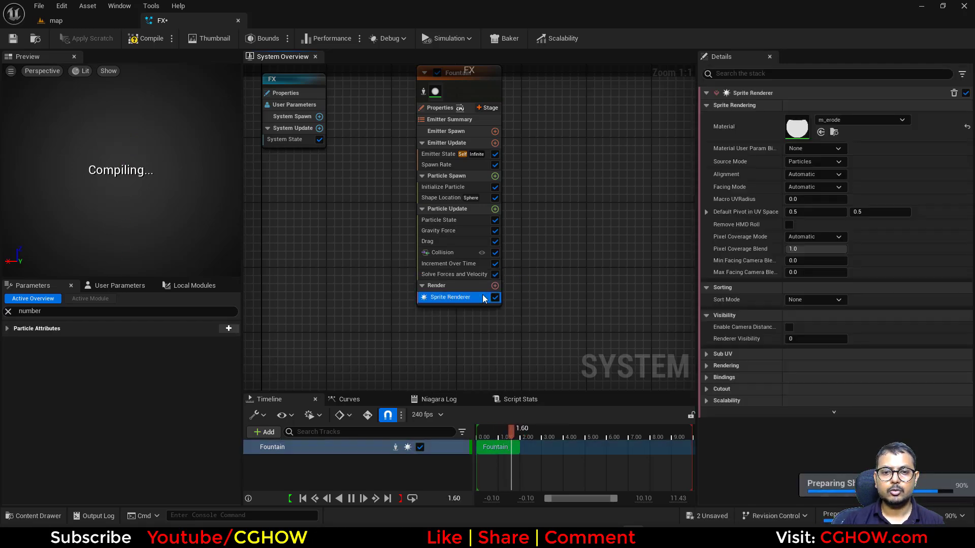
Add a Dynamic Material Parameters module to Particle Update, set its erode parameter to 1 and check the effect in the map level
{"action": "left_click", "coordinate": [495, 208]}
{"action": "type", "text": "dy"}
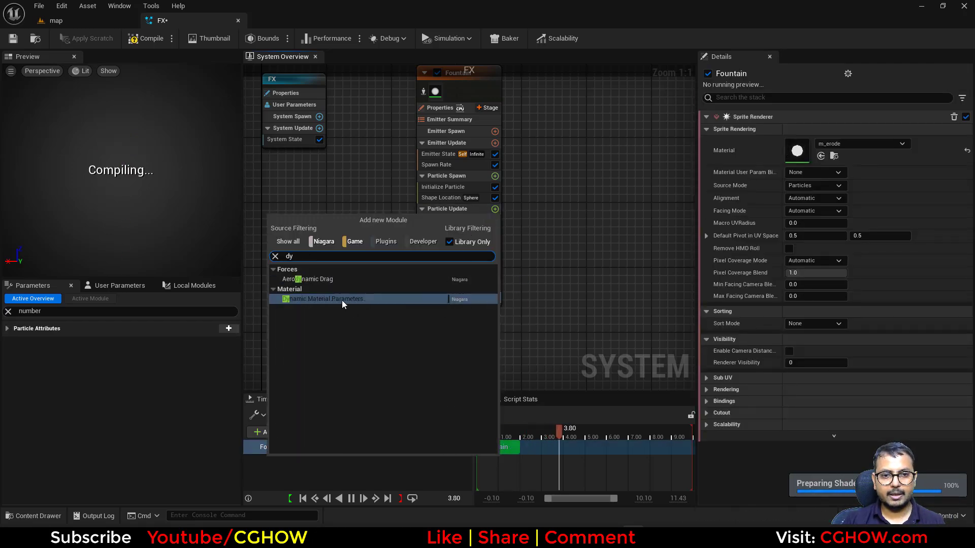
{"action": "left_click", "coordinate": [342, 300]}
{"action": "left_click", "coordinate": [809, 179]}
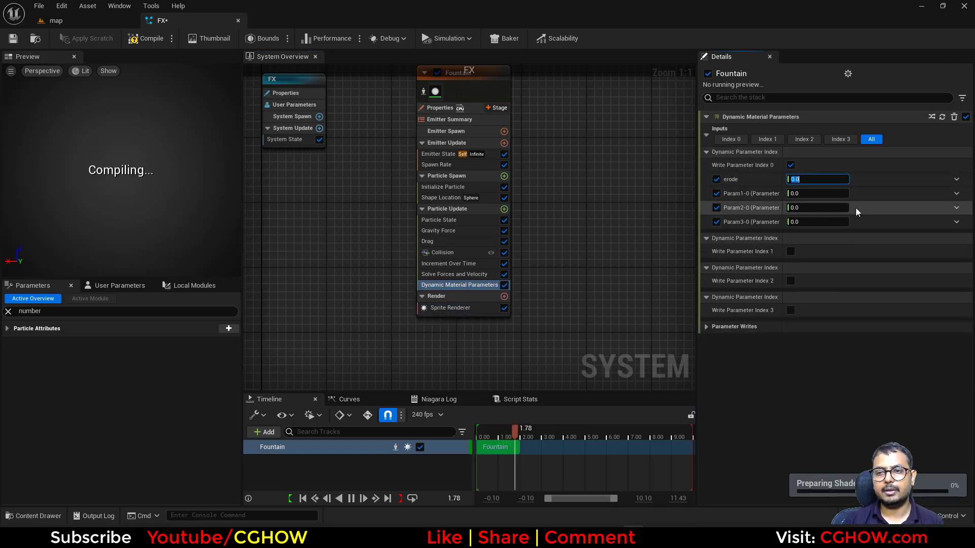
{"action": "type", "text": "1"}
{"action": "key", "text": "Return"}
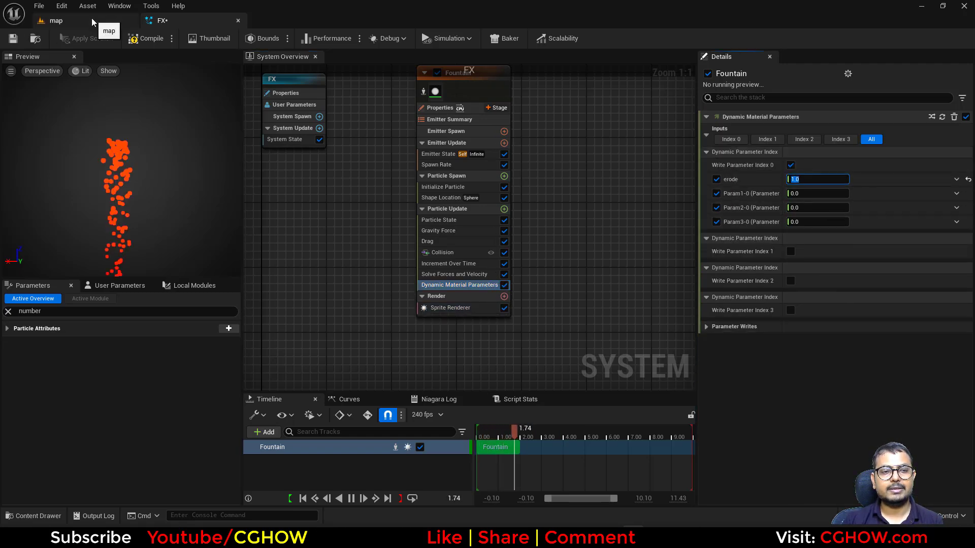
{"action": "left_click", "coordinate": [93, 20]}
{"action": "left_click", "coordinate": [199, 21]}
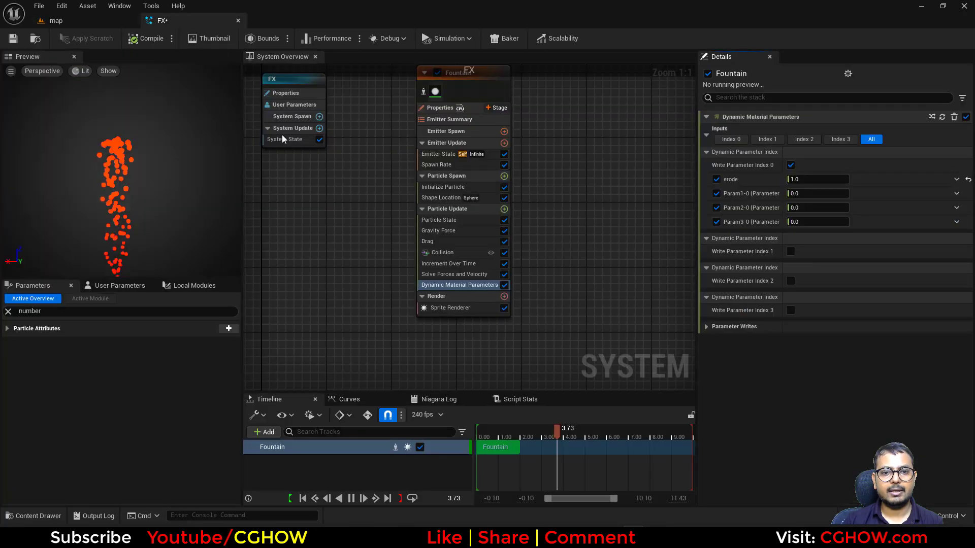
Set the Uniform Sprite Size in Initialize Particle to 40
{"action": "left_click", "coordinate": [445, 186]}
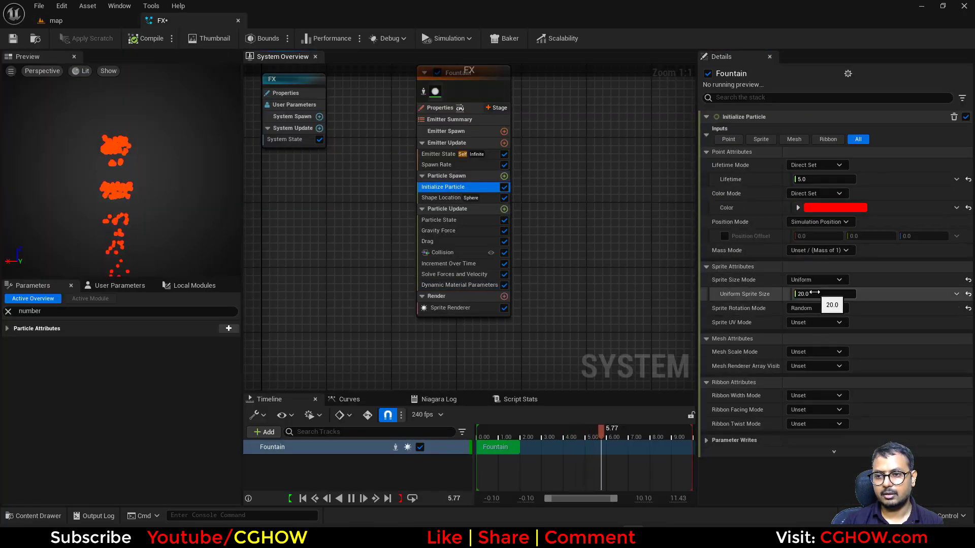
{"action": "left_click", "coordinate": [814, 293]}
{"action": "type", "text": "40"}
Set Color Mode to Random Hue/Saturation/Value with a Hue Shift Range of 0 to 0, and enable Value Range with minimum 0.5
{"action": "left_click", "coordinate": [797, 207]}
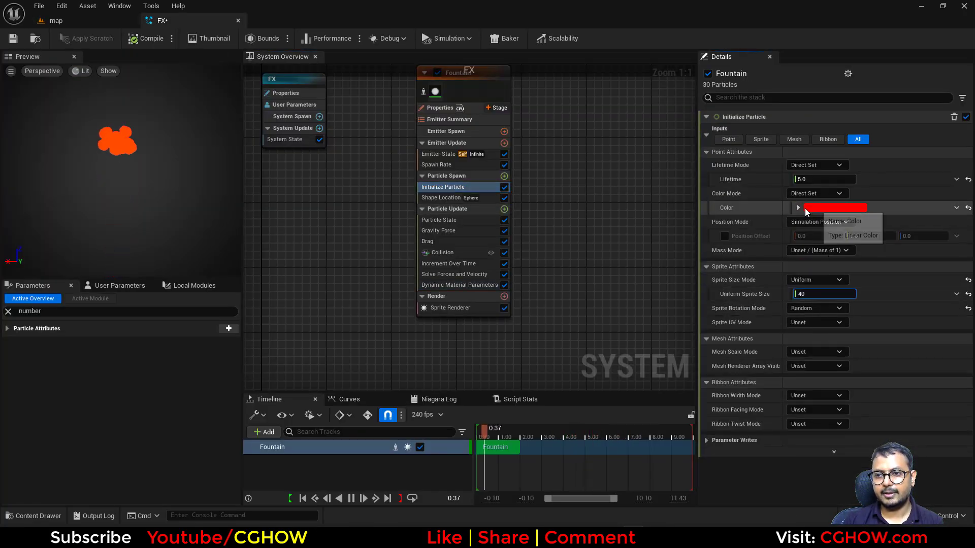
{"action": "left_click", "coordinate": [815, 193]}
{"action": "left_click", "coordinate": [831, 241]}
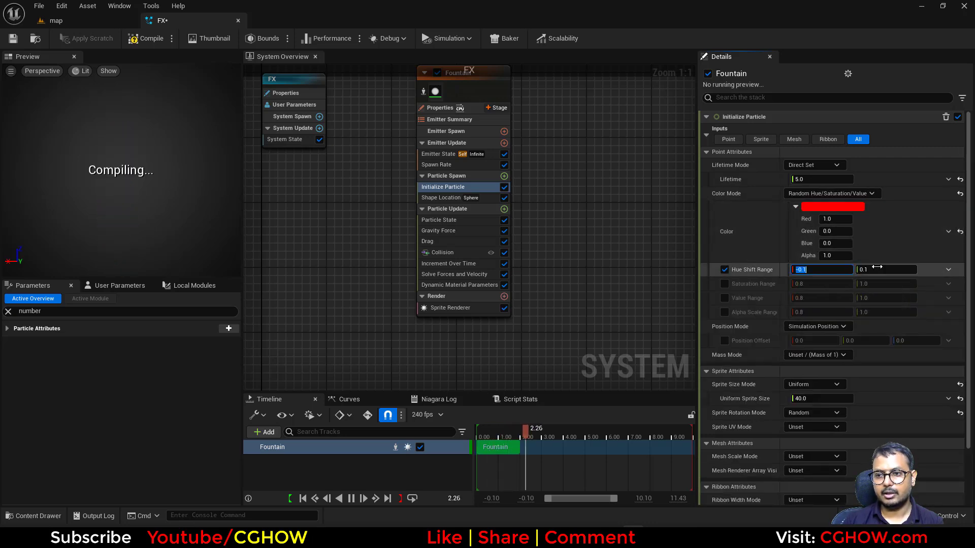
{"action": "type", "text": "0"}
{"action": "key", "text": "Tab"}
{"action": "type", "text": "0"}
{"action": "key", "text": "Return"}
{"action": "left_click", "coordinate": [724, 299]}
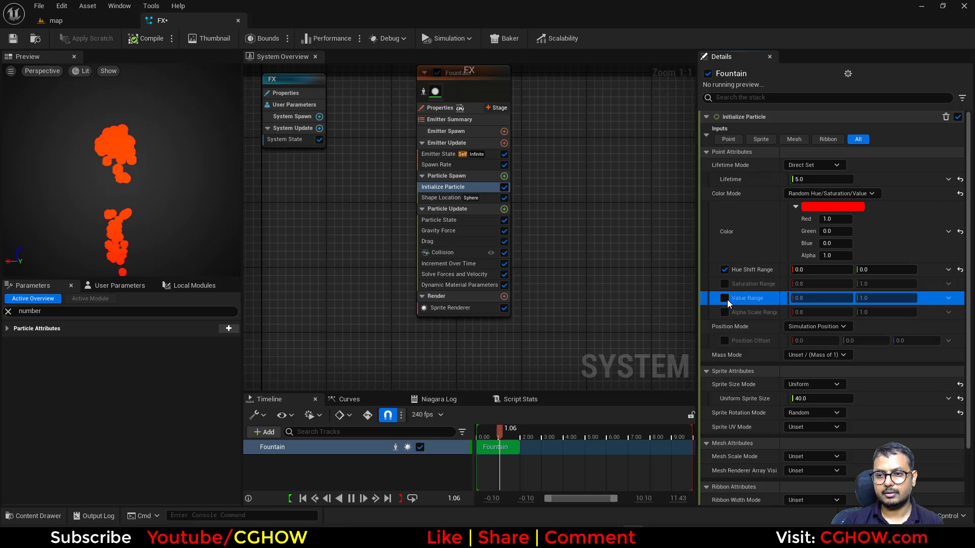
{"action": "left_click", "coordinate": [799, 300]}
{"action": "type", "text": "."}
Set the Fountain emitter's SpawnRate to 1000 and check the particle stream in the map level
{"action": "left_click", "coordinate": [440, 168]}
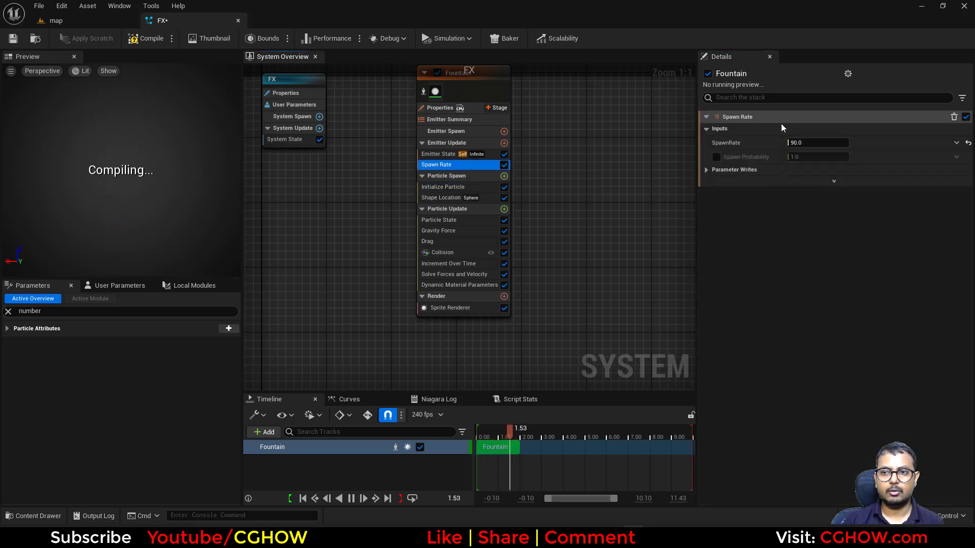
{"action": "left_click", "coordinate": [812, 143]}
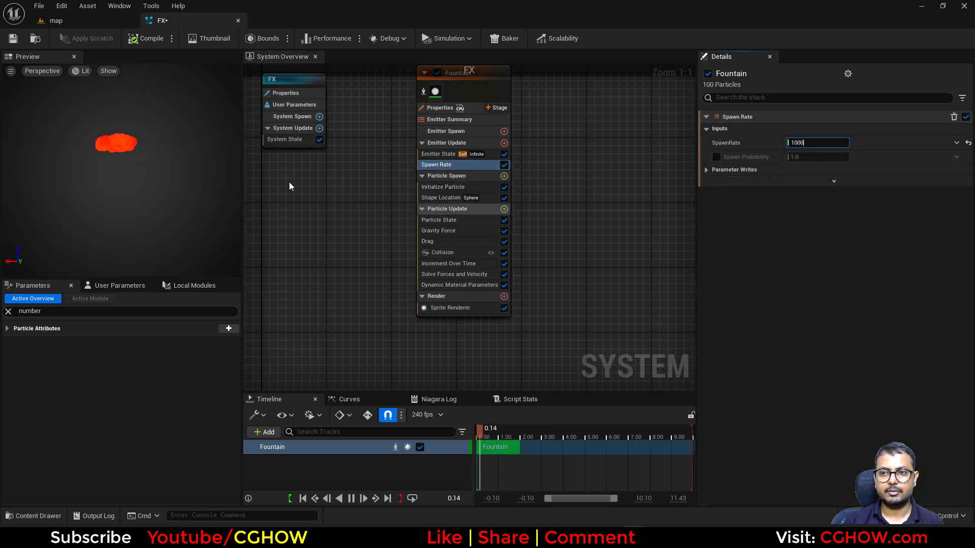
{"action": "left_click", "coordinate": [54, 21]}
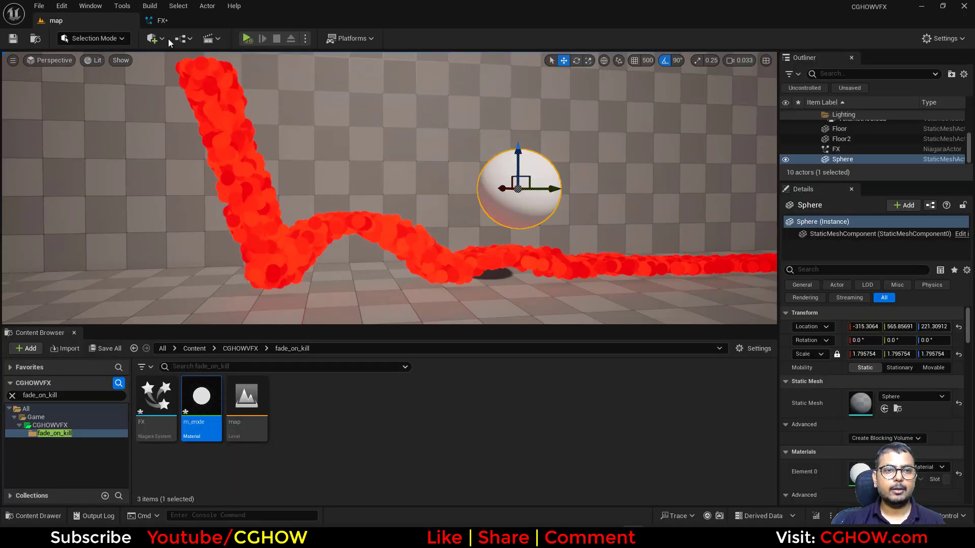
{"action": "left_click", "coordinate": [175, 21]}
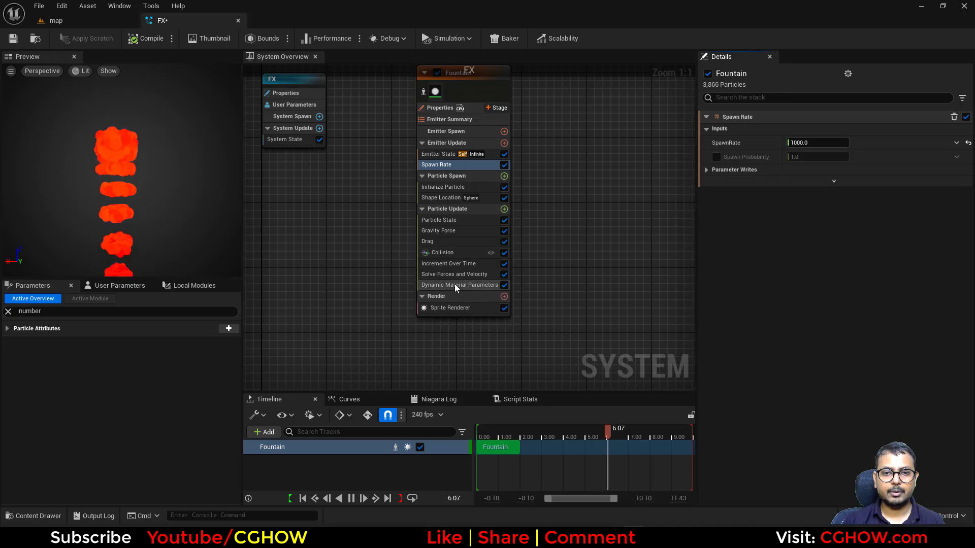
Drive the erode parameter of Dynamic Material Parameters with a Float from Curve falling linearly from 1 to 0
{"action": "left_click", "coordinate": [454, 285]}
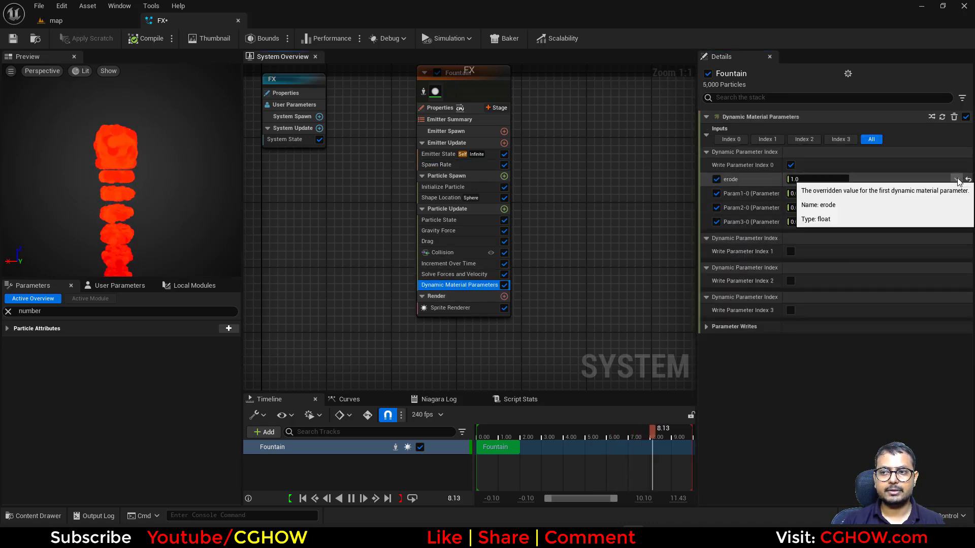
{"action": "left_click", "coordinate": [957, 180]}
{"action": "left_click", "coordinate": [781, 257]}
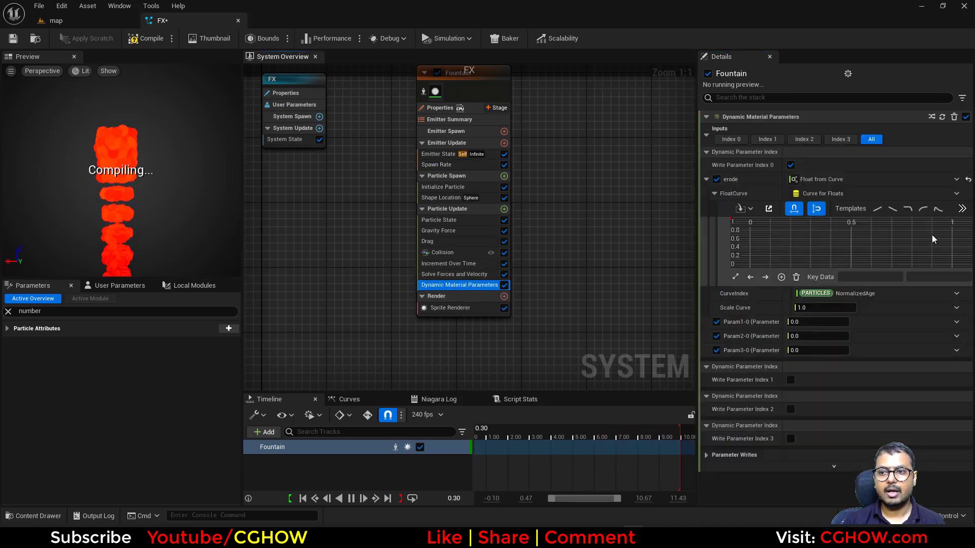
{"action": "left_click", "coordinate": [956, 294]}
{"action": "type", "text": "c"}
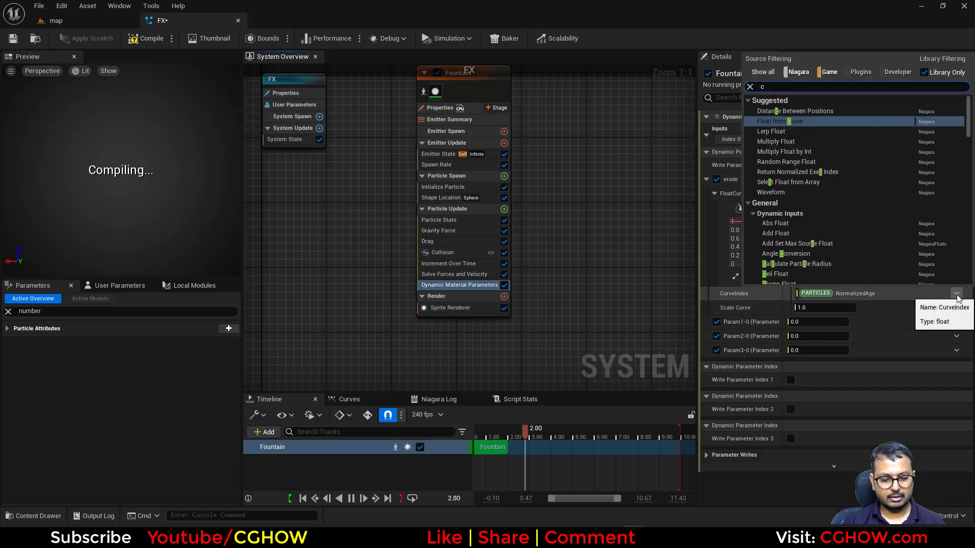
{"action": "type", "text": "ou"}
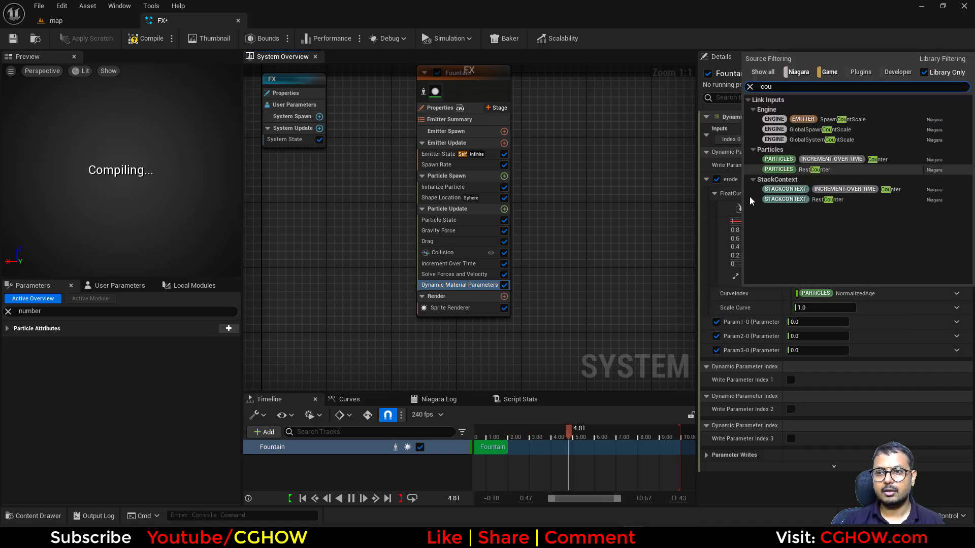
{"action": "left_click", "coordinate": [719, 278]}
{"action": "key", "text": "ctrl+z"}
{"action": "left_click", "coordinate": [415, 284]}
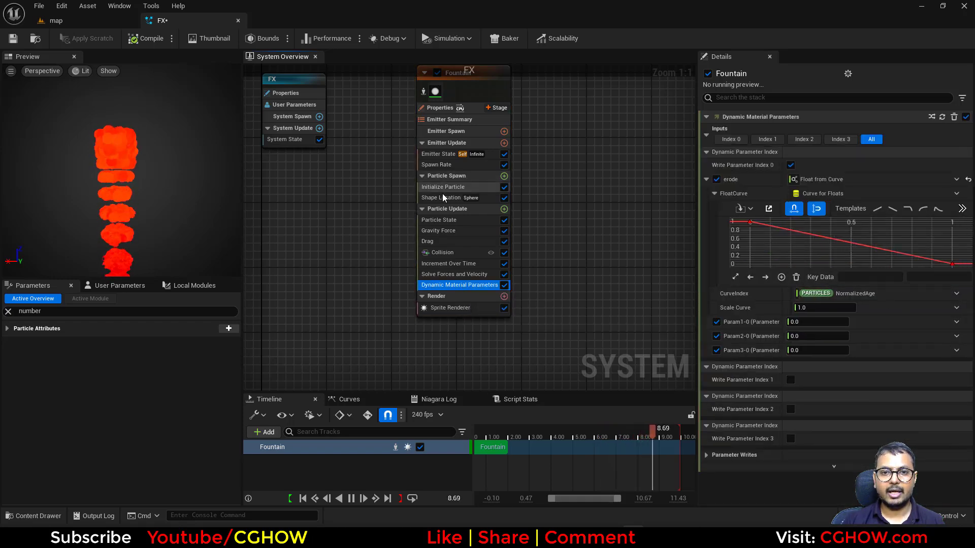
Set the particle Lifetime in Initialize Particle to 2 and check the erosion in the map level
{"action": "left_click", "coordinate": [443, 186]}
{"action": "left_click", "coordinate": [813, 179]}
{"action": "type", "text": "2"}
{"action": "key", "text": "Return"}
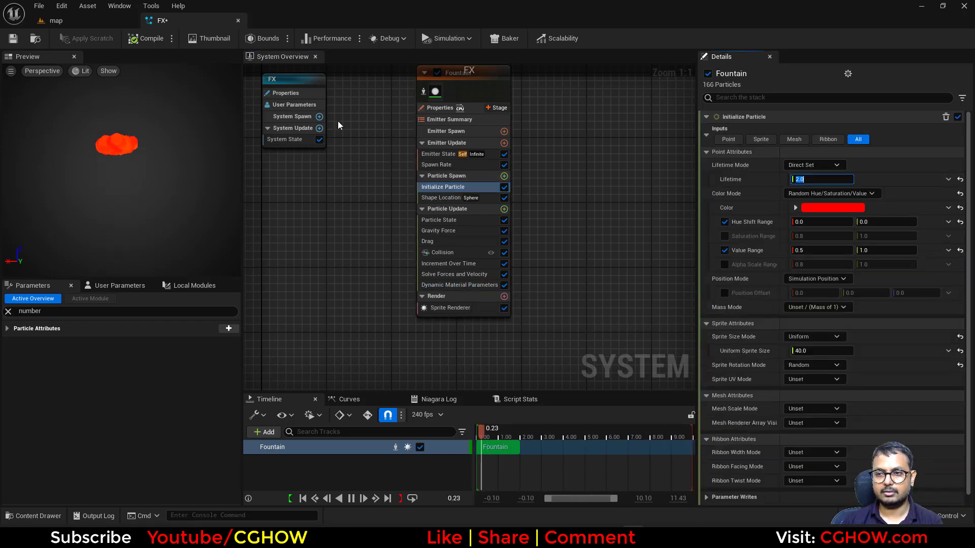
{"action": "left_click", "coordinate": [95, 20]}
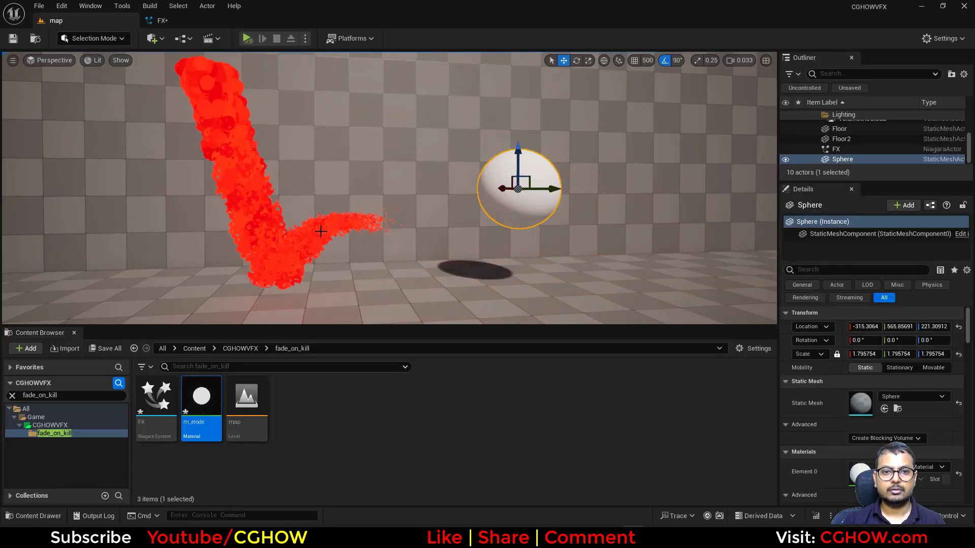